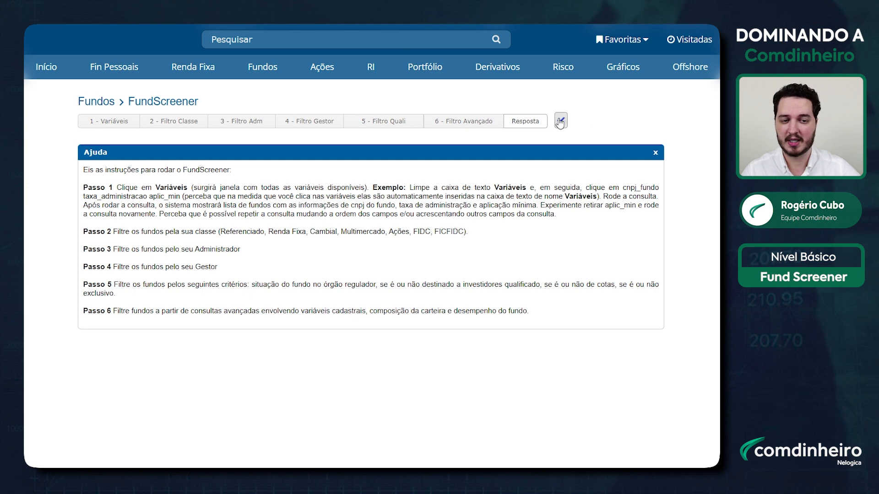
Step: Run the fund query with the default variables and compare the variable list with the columns of the result table
{"action": "left_click", "coordinate": [560, 121]}
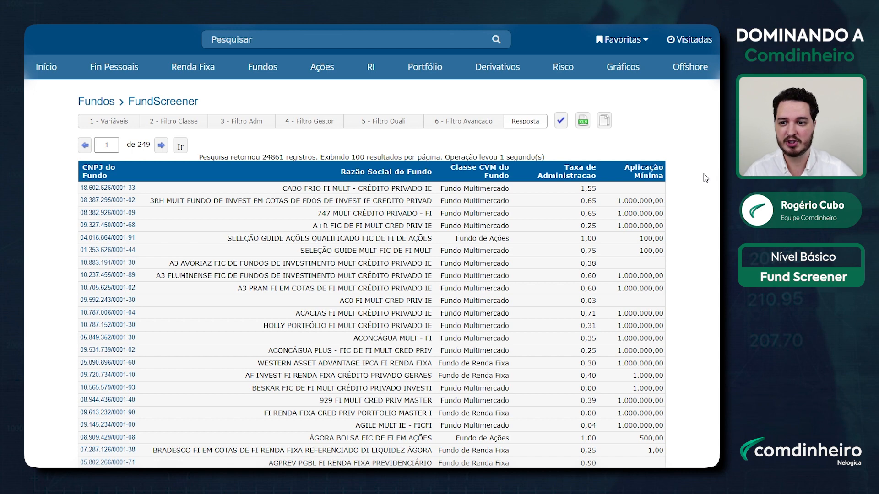
{"action": "left_click", "coordinate": [109, 124]}
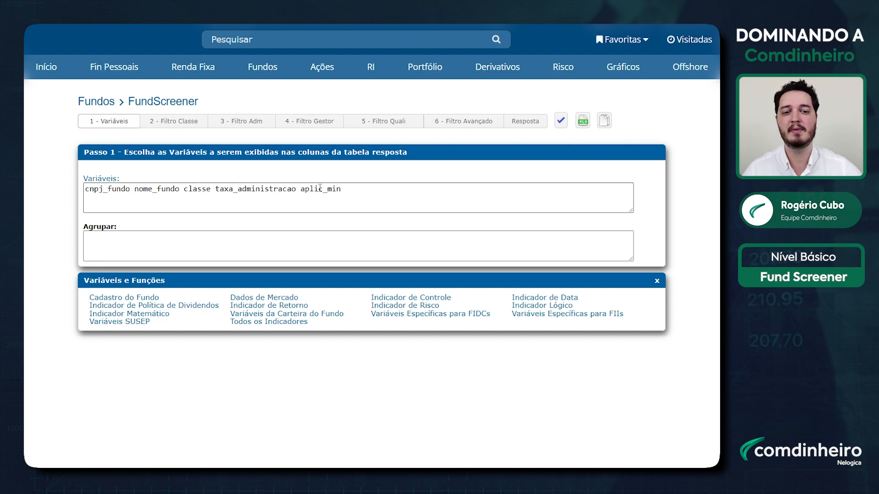
{"action": "left_click", "coordinate": [524, 127]}
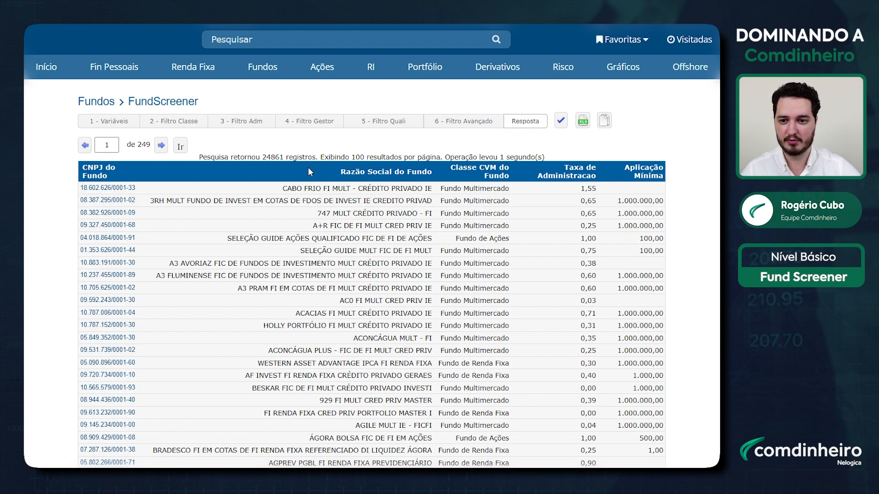
Step: Replace the aplic_min variable with nome_gestor and run the fund query again
{"action": "left_click", "coordinate": [112, 122]}
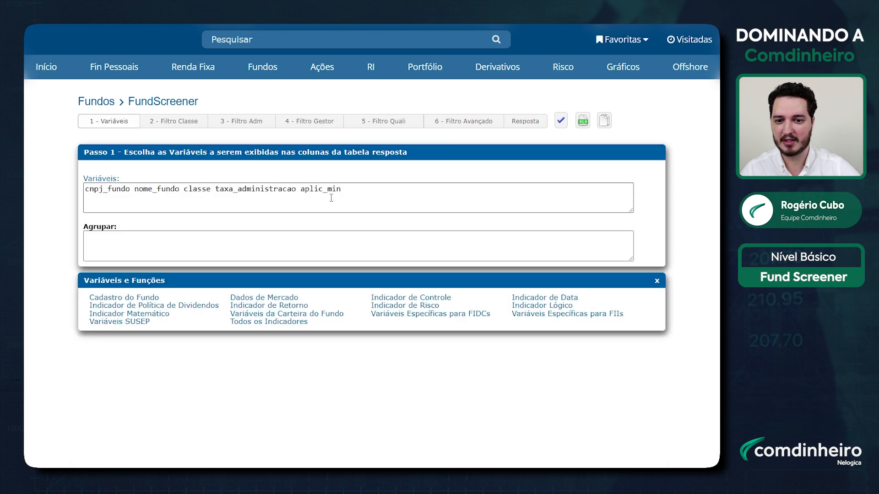
{"action": "left_click_drag", "start_coordinate": [300, 189], "coordinate": [430, 191]}
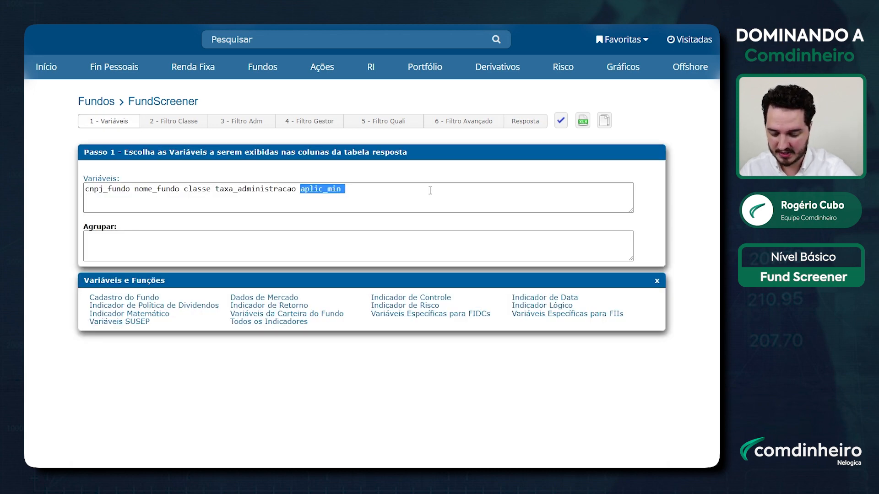
{"action": "type", "text": "gestor"}
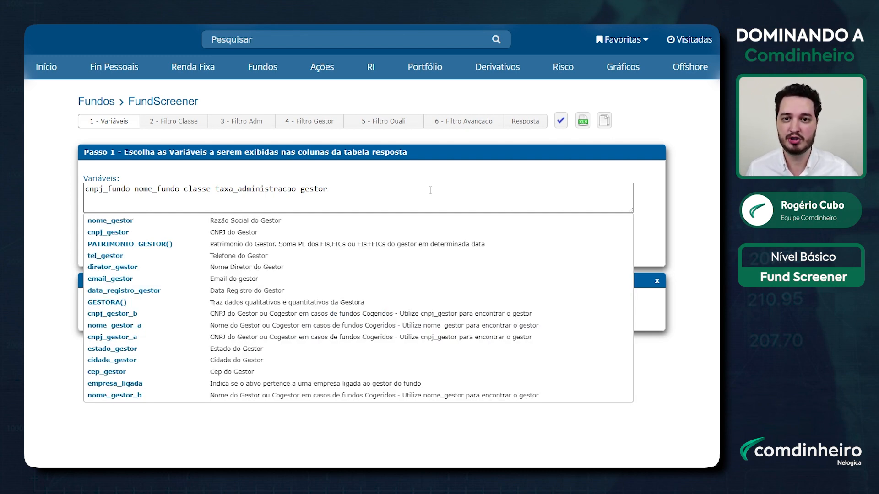
{"action": "left_click", "coordinate": [119, 223]}
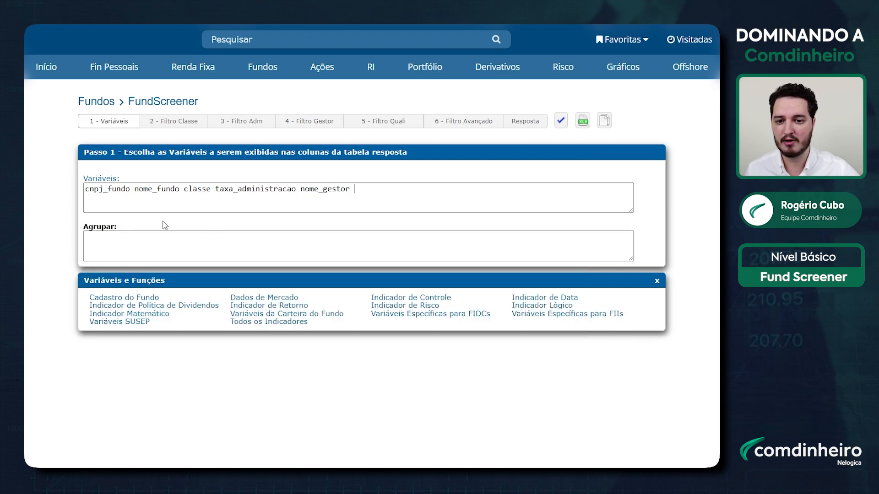
{"action": "left_click", "coordinate": [561, 120]}
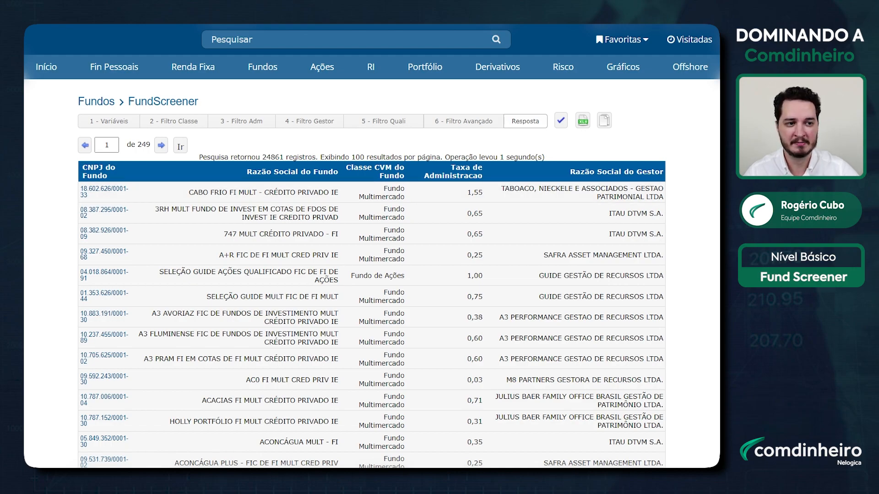
Step: Look through the fund results, paging forward through the list and back to page 1
{"action": "scroll", "coordinate": [371, 256], "scroll_direction": "down", "scroll_amount": 20}
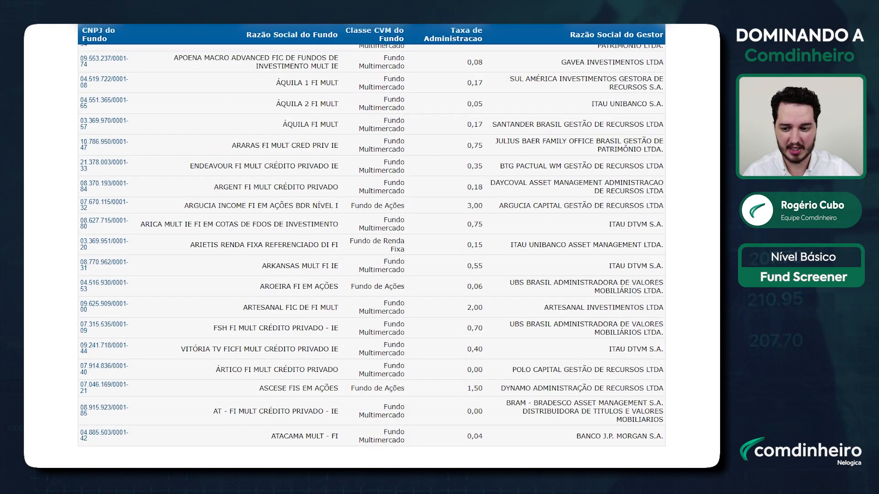
{"action": "scroll", "coordinate": [378, 156], "scroll_direction": "up", "scroll_amount": 20}
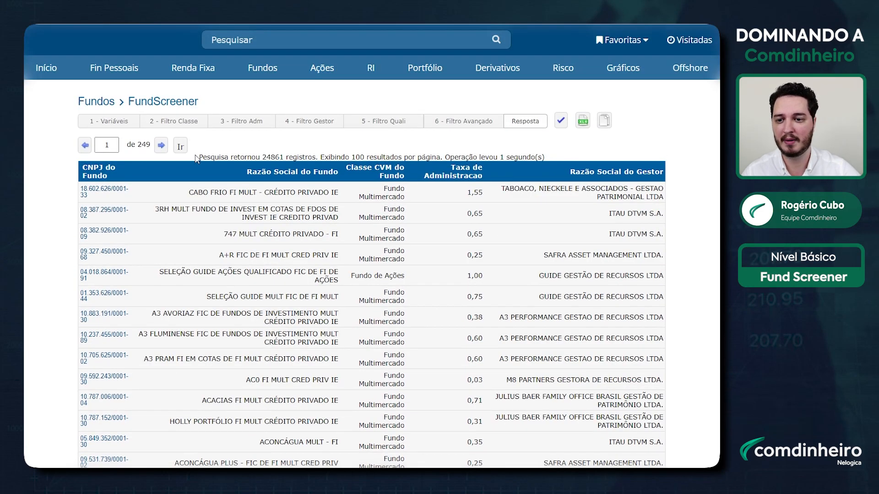
{"action": "left_click", "coordinate": [158, 147]}
{"action": "left_click", "coordinate": [159, 147]}
{"action": "left_click", "coordinate": [159, 147]}
{"action": "left_click", "coordinate": [159, 147]}
{"action": "left_click", "coordinate": [159, 148]}
{"action": "left_click", "coordinate": [159, 147]}
{"action": "left_click", "coordinate": [159, 147]}
{"action": "left_click", "coordinate": [86, 147]}
{"action": "left_click", "coordinate": [85, 146]}
{"action": "left_click", "coordinate": [86, 145]}
{"action": "left_click", "coordinate": [85, 145]}
{"action": "left_click", "coordinate": [85, 145]}
{"action": "left_click", "coordinate": [85, 146]}
{"action": "left_click", "coordinate": [85, 146]}
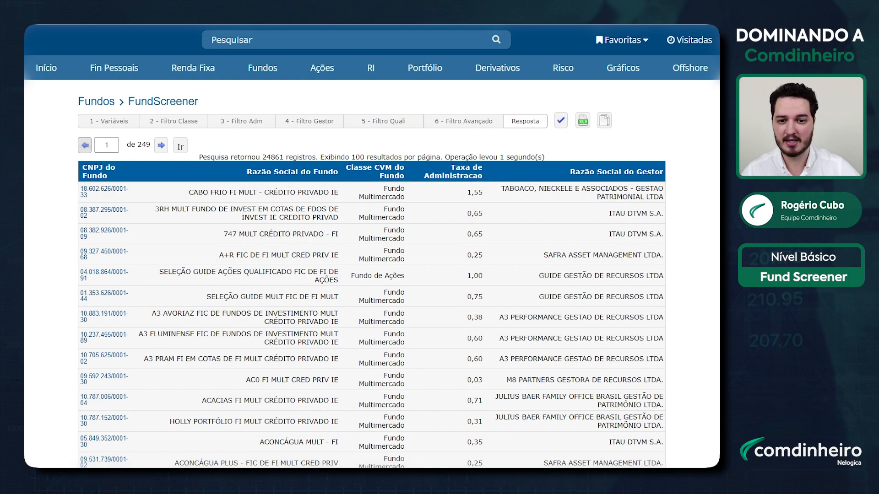
{"action": "left_click", "coordinate": [164, 147]}
{"action": "left_click", "coordinate": [164, 148]}
{"action": "left_click", "coordinate": [163, 148]}
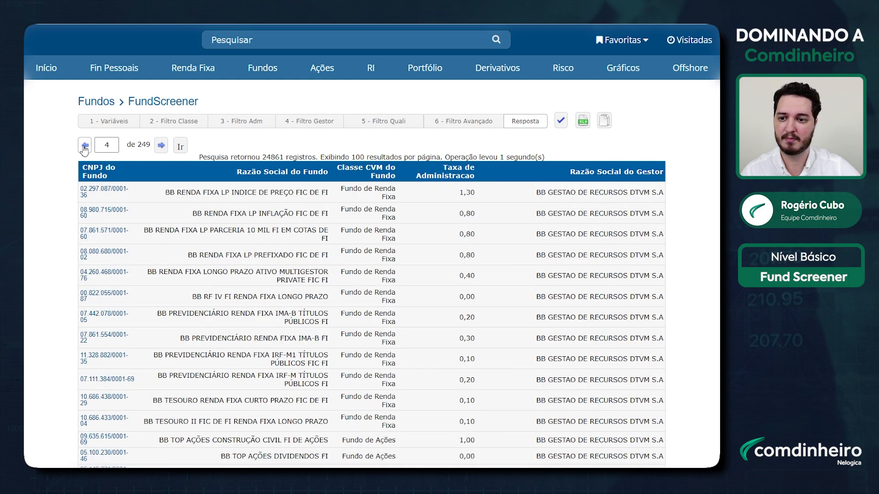
{"action": "left_click", "coordinate": [85, 147]}
{"action": "left_click", "coordinate": [84, 147]}
{"action": "left_click", "coordinate": [84, 147]}
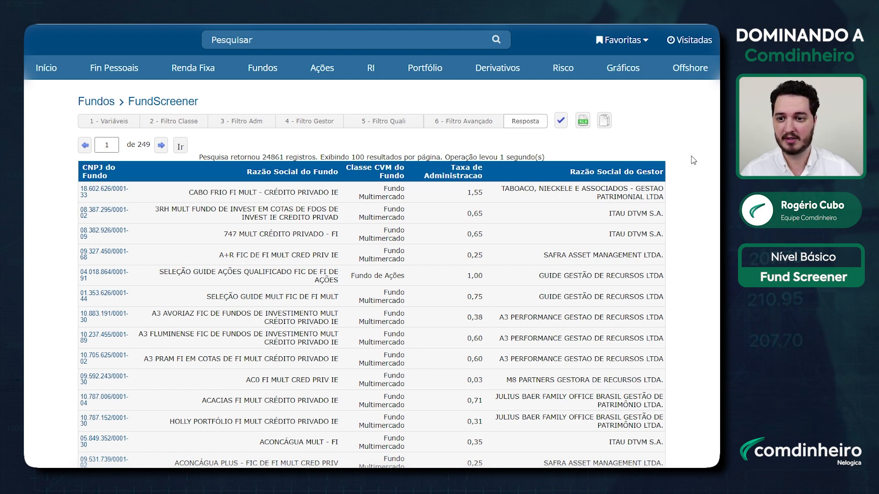
Step: Examine the complete list of available indicators and their meanings under Todos os Indicadores, and close it
{"action": "left_click", "coordinate": [122, 122]}
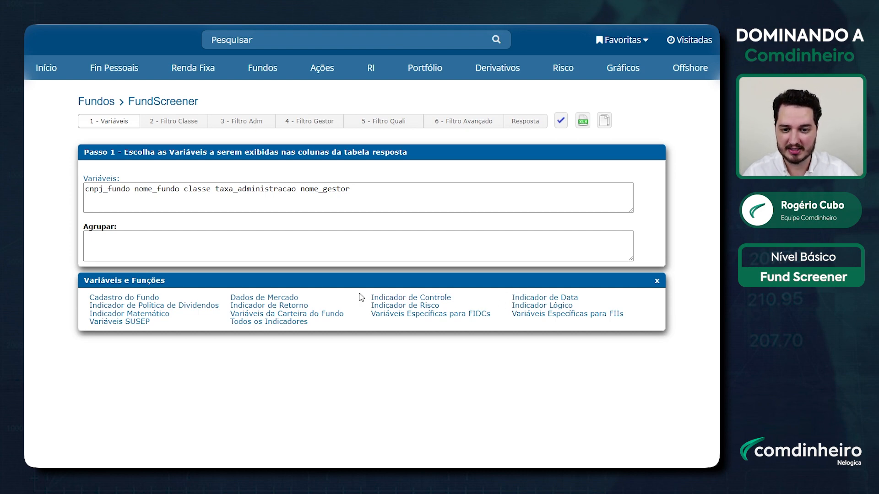
{"action": "left_click", "coordinate": [261, 323]}
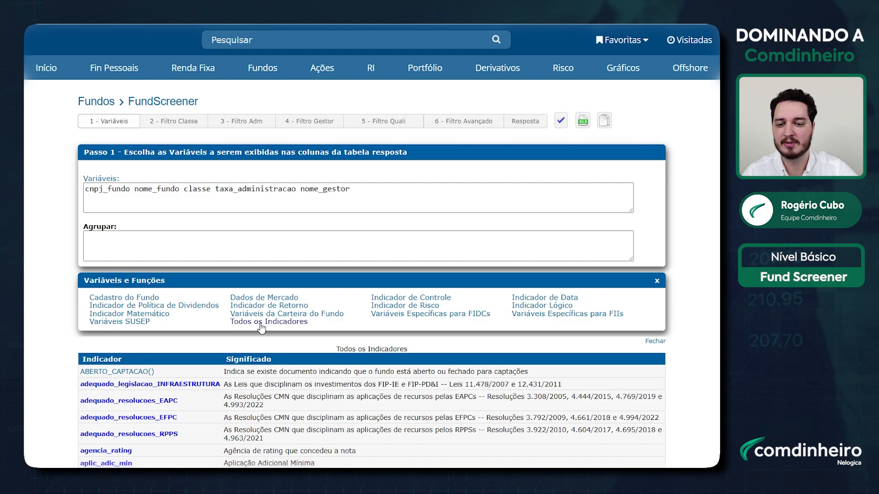
{"action": "scroll", "coordinate": [371, 247], "scroll_direction": "down", "scroll_amount": 12}
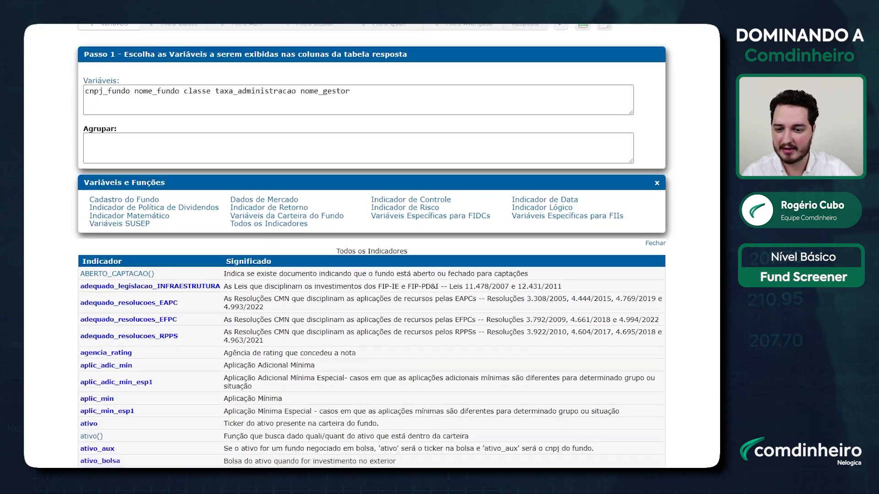
{"action": "scroll", "coordinate": [372, 247], "scroll_direction": "down", "scroll_amount": 20}
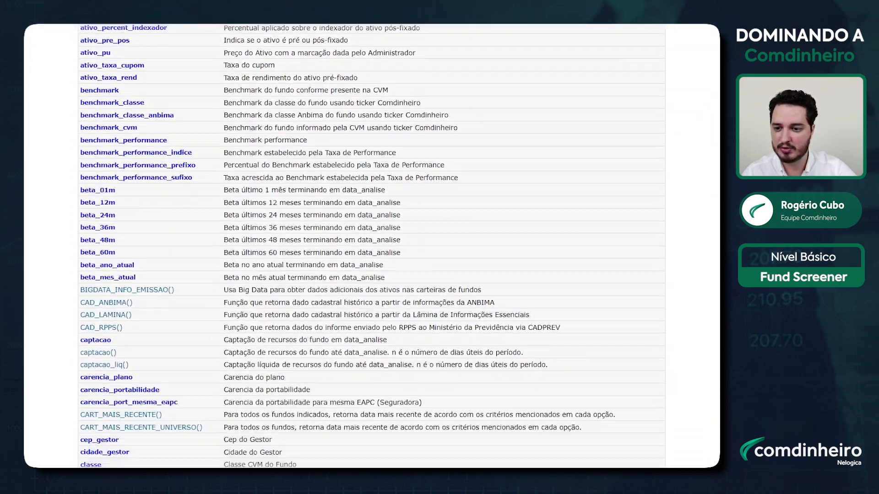
{"action": "scroll", "coordinate": [371, 247], "scroll_direction": "down", "scroll_amount": 8}
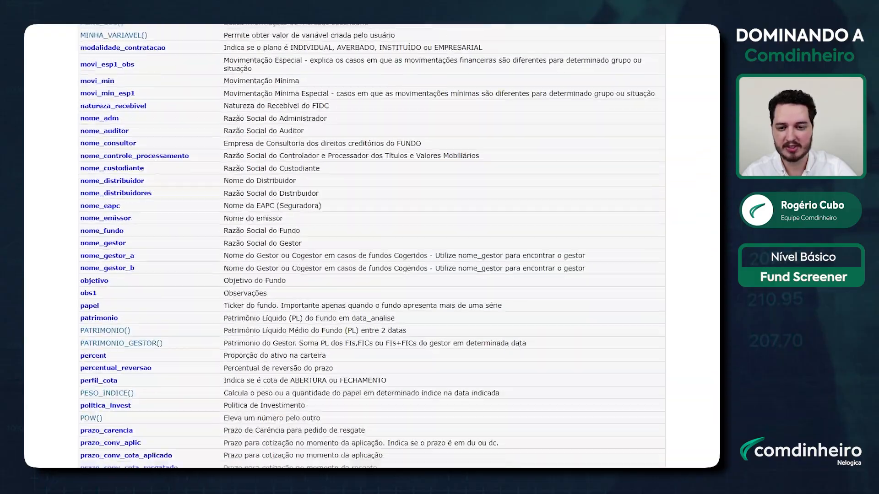
{"action": "scroll", "coordinate": [371, 247], "scroll_direction": "up", "scroll_amount": 20}
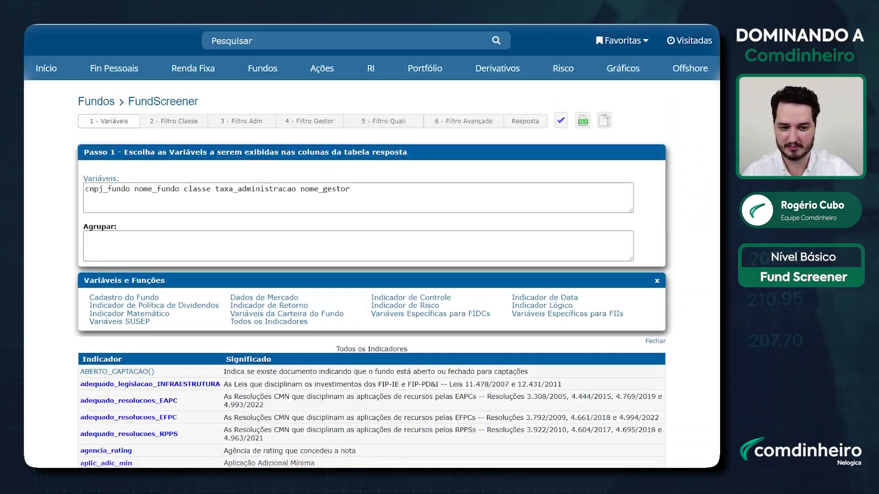
{"action": "left_click", "coordinate": [655, 341]}
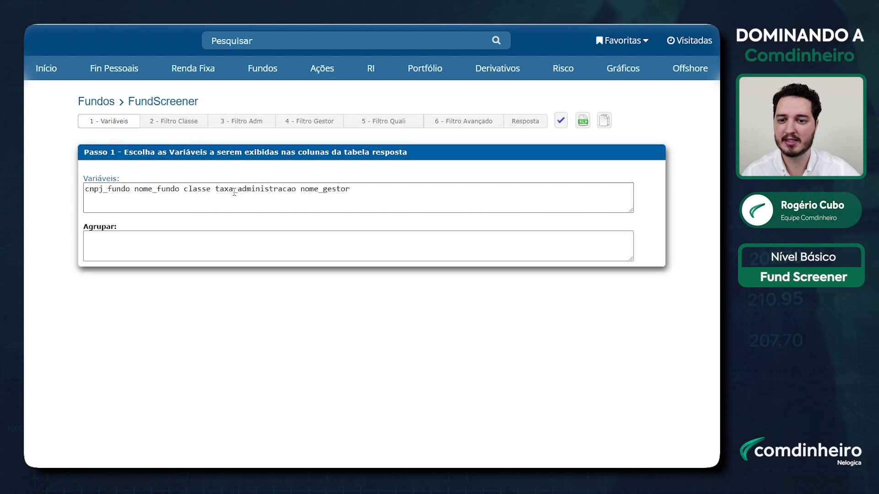
Step: Move the nome_gestor variable to directly after nome_fundo in the variable list
{"action": "left_click_drag", "start_coordinate": [301, 192], "coordinate": [350, 190]}
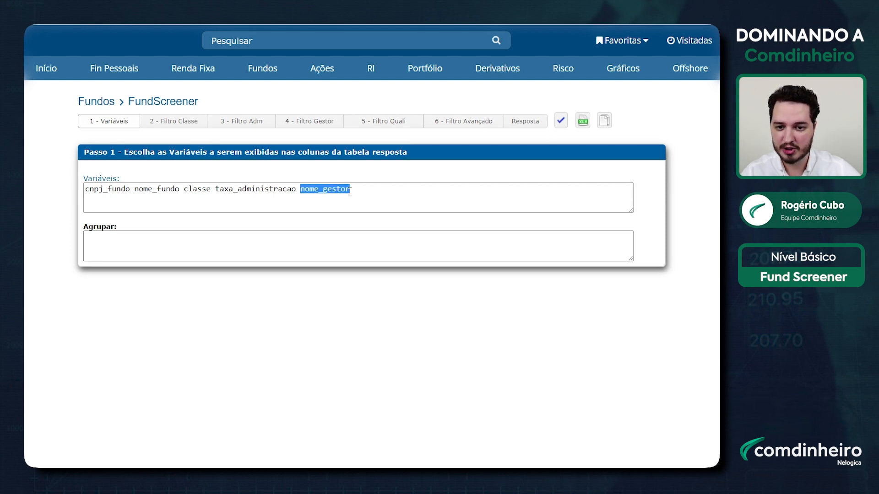
{"action": "left_click", "coordinate": [525, 121]}
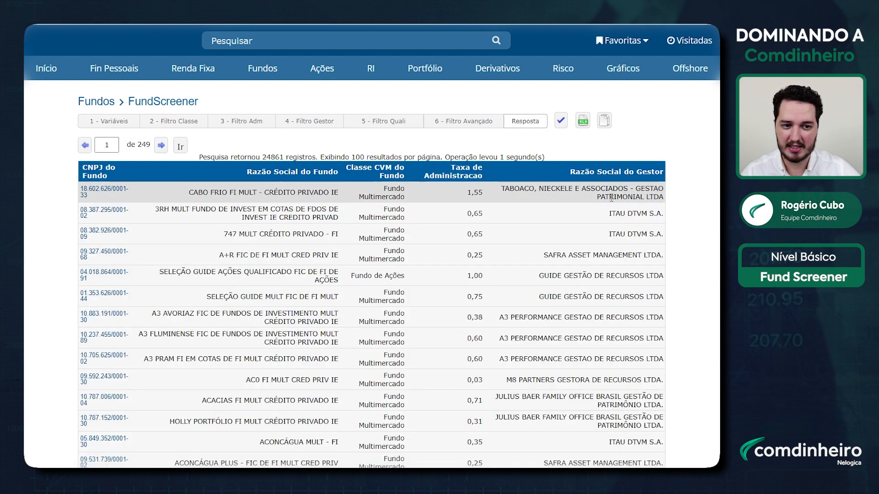
{"action": "left_click", "coordinate": [125, 128]}
{"action": "left_click_drag", "start_coordinate": [302, 189], "coordinate": [366, 191]}
{"action": "key", "text": "ctrl+c"}
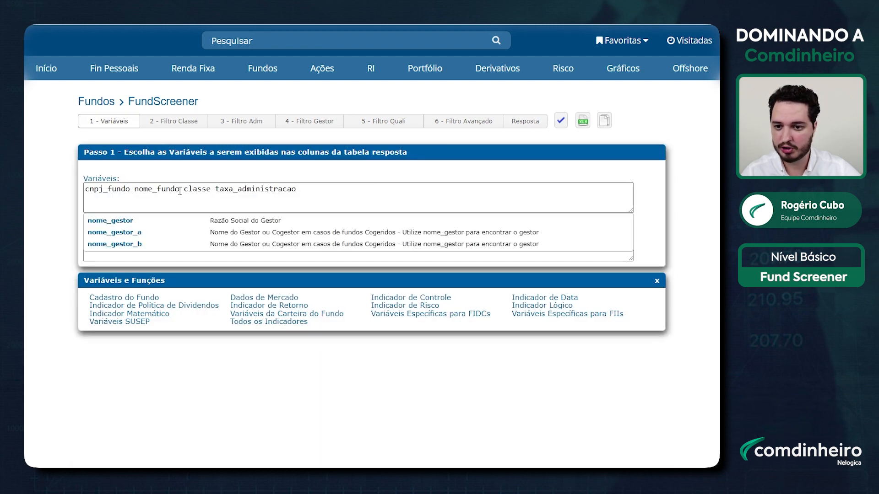
{"action": "left_click", "coordinate": [180, 192]}
{"action": "key", "text": "ctrl+v"}
Step: Insert the cnpj_gestor variable between nome_fundo and nome_gestor and run the query again
{"action": "key", "text": "ctrl+Left"}
{"action": "key", "text": "Left"}
{"action": "type", "text": "CNPJ"}
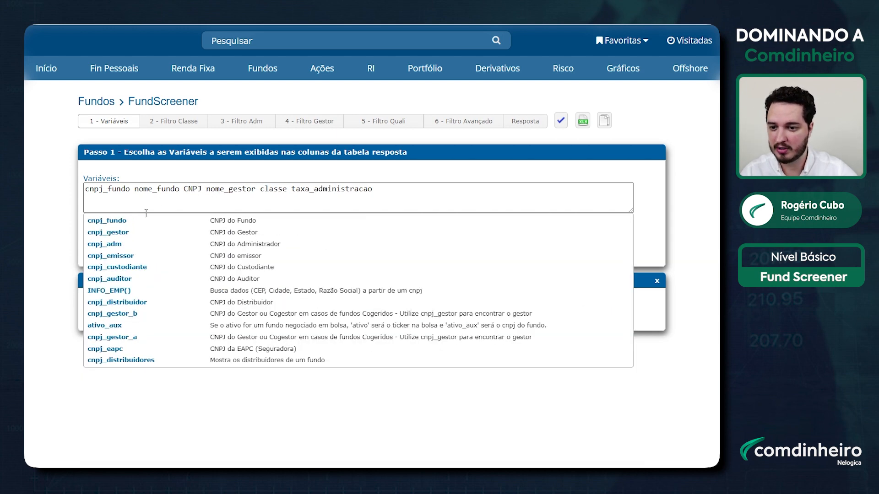
{"action": "left_click", "coordinate": [137, 232]}
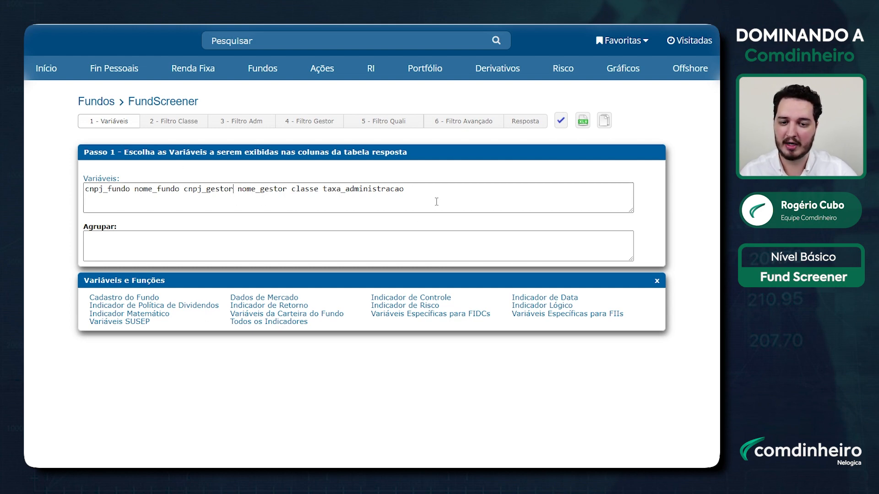
{"action": "left_click", "coordinate": [561, 122]}
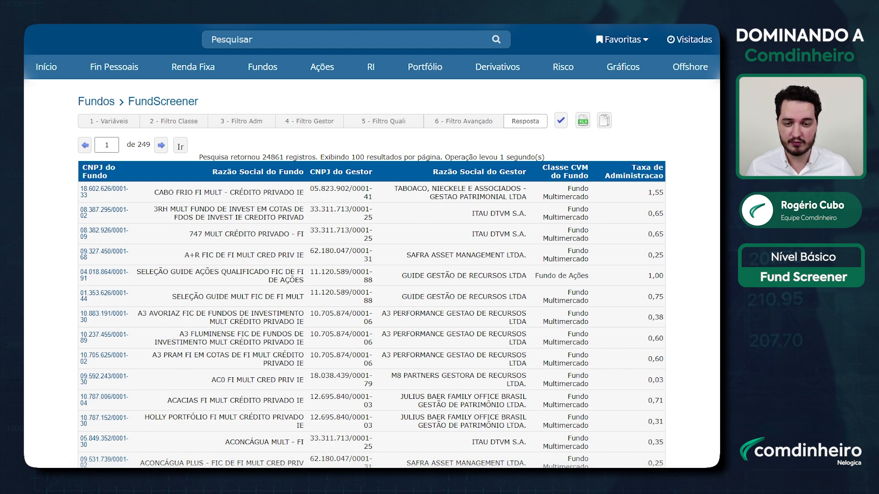
Step: Restrict the Classe CVM filter to Fundo de Ações only and run the query
{"action": "left_click", "coordinate": [165, 128]}
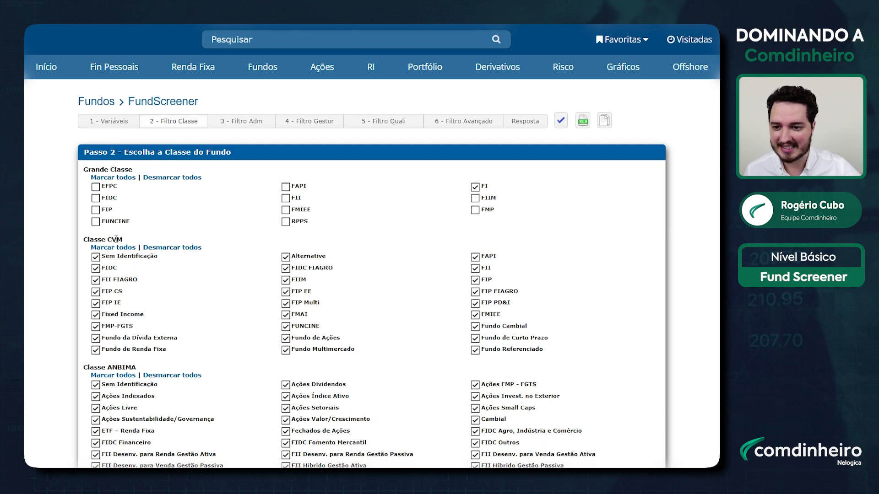
{"action": "scroll", "coordinate": [112, 239], "scroll_direction": "down", "scroll_amount": 2}
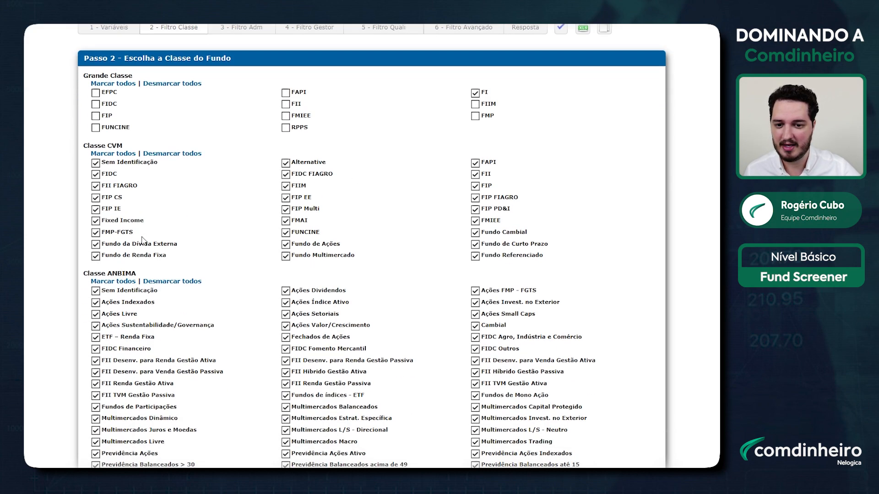
{"action": "left_click", "coordinate": [166, 157]}
{"action": "left_click", "coordinate": [313, 246]}
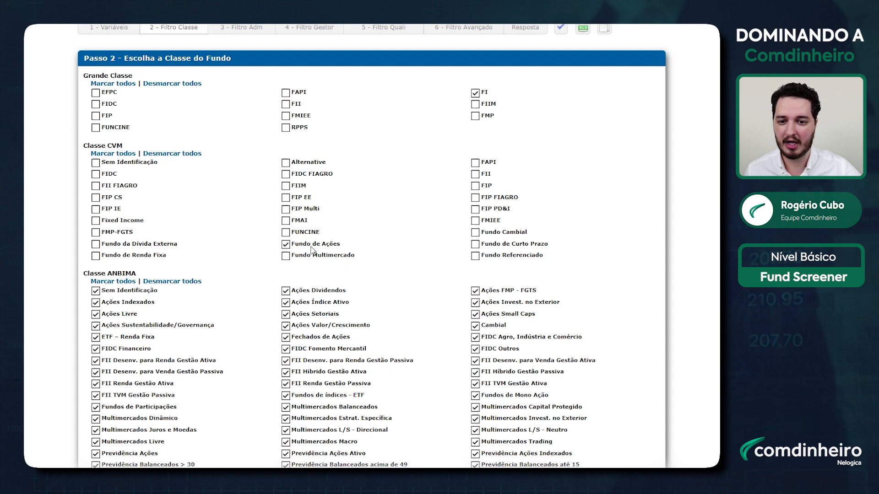
{"action": "scroll", "coordinate": [595, 308], "scroll_direction": "up", "scroll_amount": 2}
{"action": "left_click", "coordinate": [561, 120]}
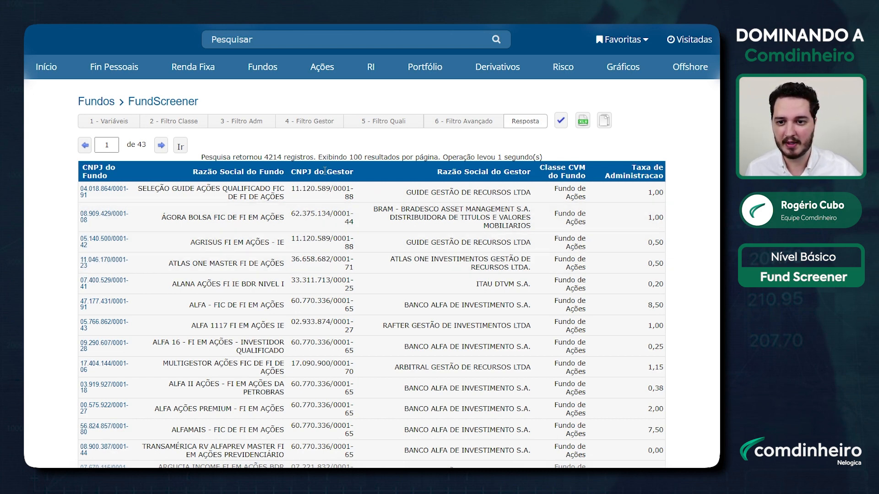
Step: Open the fund manager filter, and copy the manager CNPJs in cells A2:A13 of the Excel worksheet
{"action": "left_click", "coordinate": [249, 125]}
{"action": "left_click", "coordinate": [292, 122]}
{"action": "left_click", "coordinate": [256, 123]}
{"action": "left_click", "coordinate": [299, 122]}
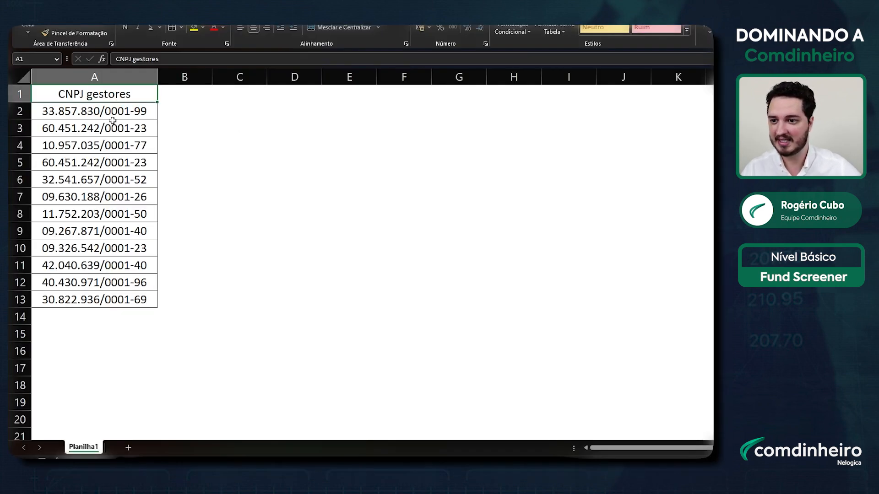
{"action": "left_click_drag", "start_coordinate": [122, 114], "coordinate": [121, 301]}
{"action": "key", "text": "ctrl+c"}
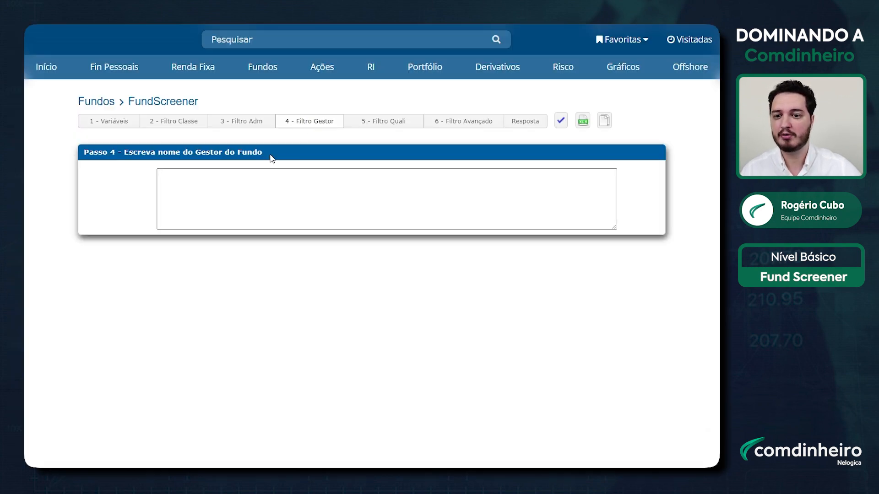
Step: Paste the copied manager CNPJs into the FundScreener manager filter, enlarge the text box to show them all, and run the query
{"action": "key", "text": "ctrl+v"}
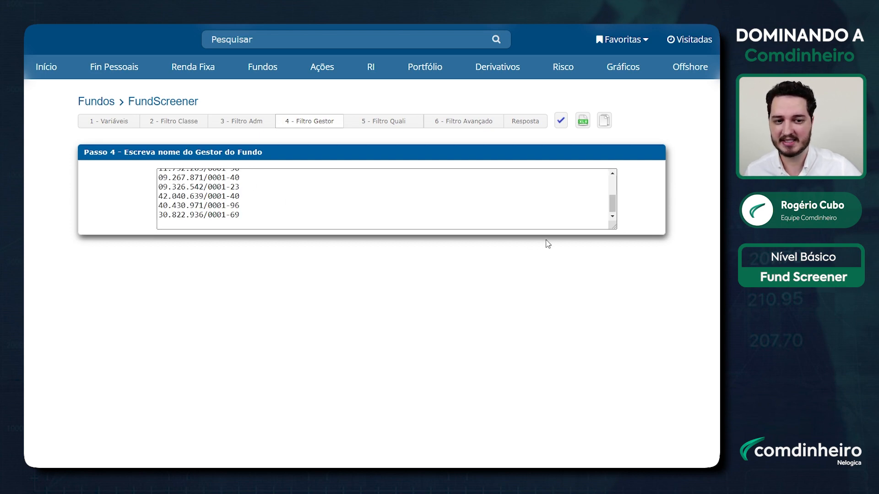
{"action": "left_click_drag", "start_coordinate": [614, 226], "coordinate": [616, 297]}
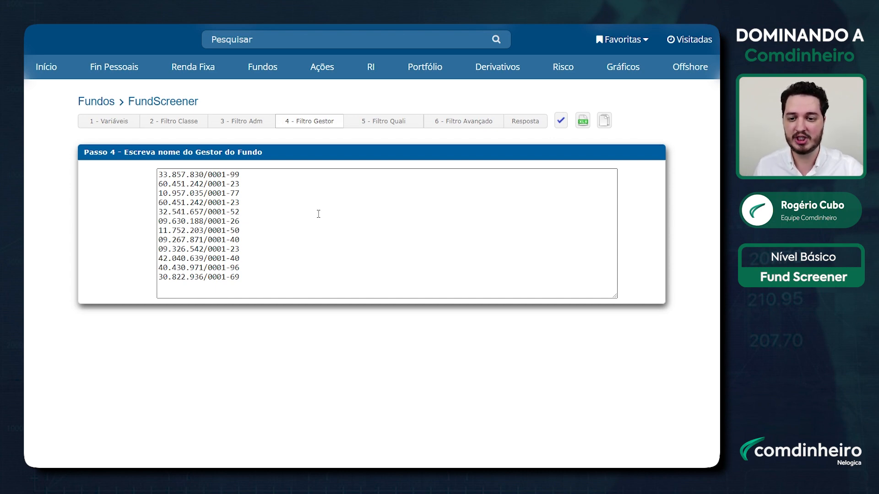
{"action": "left_click", "coordinate": [561, 121]}
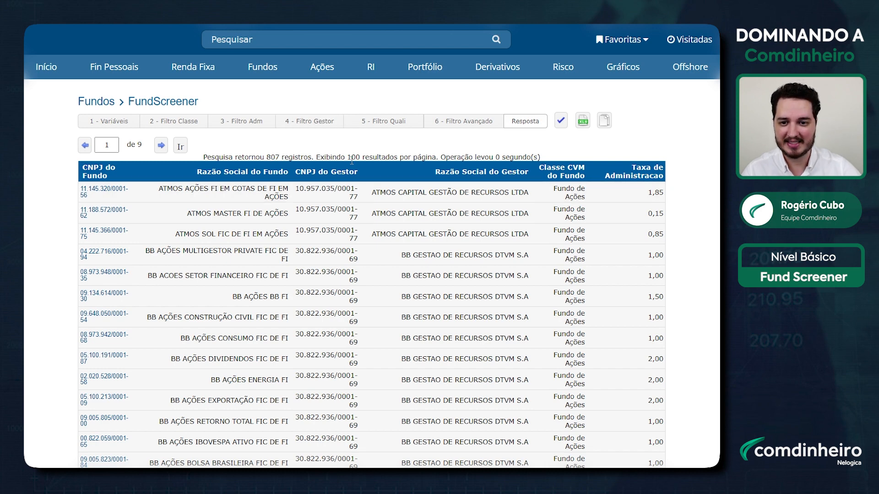
Step: Add NEO FUTURE GESTÃO DE RECURSOS LTDA. to the end of the manager filter's CNPJ list and run the query
{"action": "left_click", "coordinate": [325, 130]}
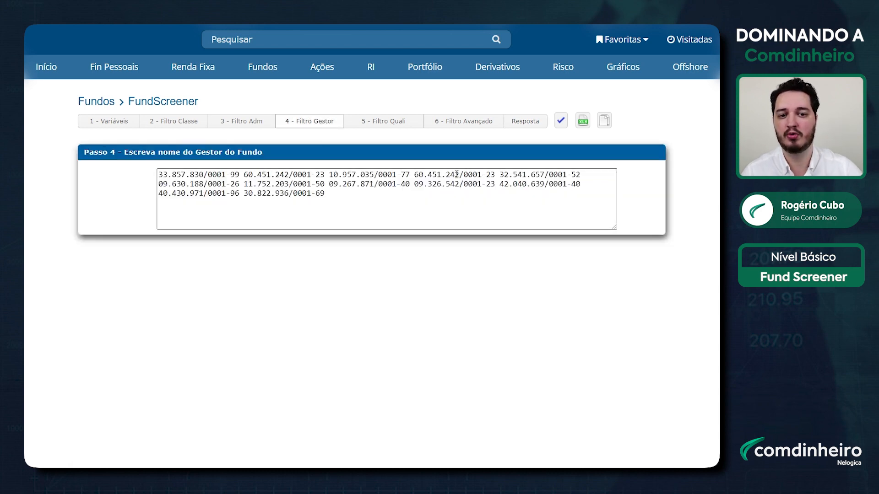
{"action": "left_click", "coordinate": [525, 122]}
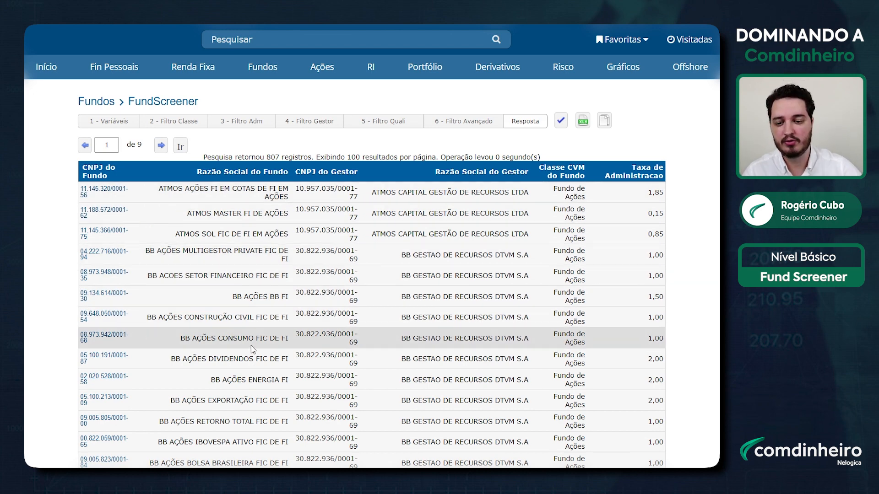
{"action": "left_click", "coordinate": [309, 121]}
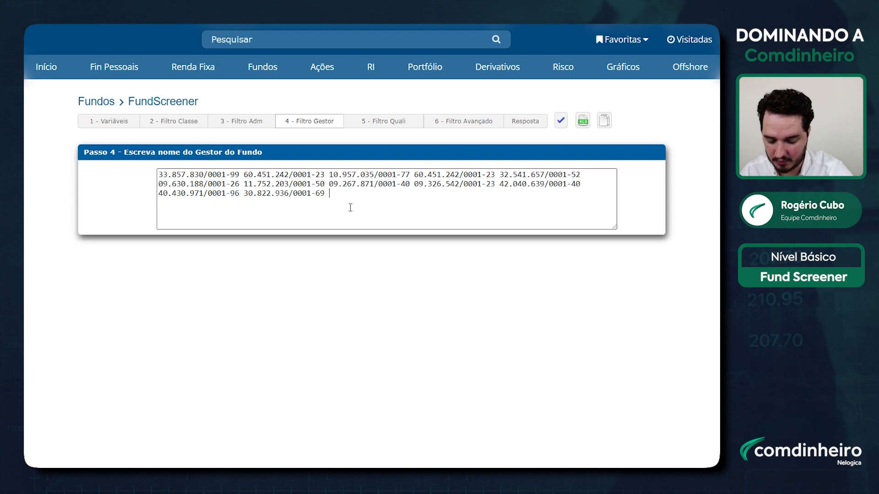
{"action": "type", "text": "NEO"}
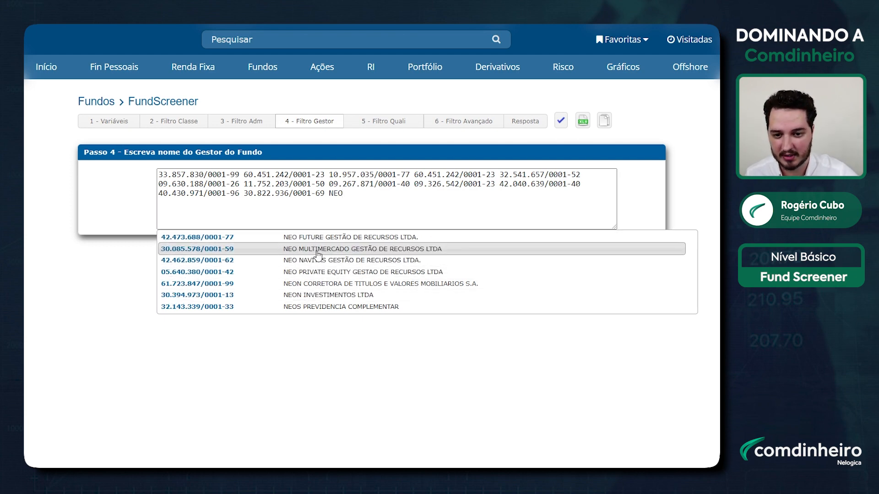
{"action": "left_click", "coordinate": [321, 238]}
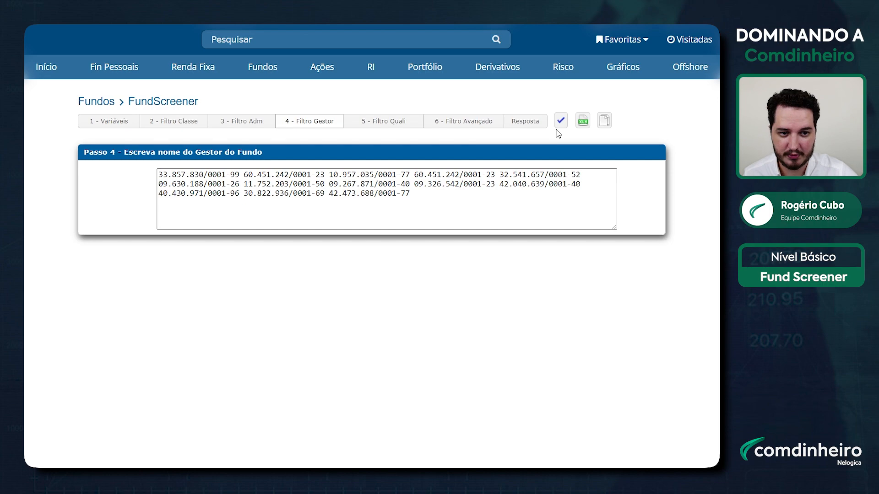
{"action": "left_click", "coordinate": [534, 128]}
{"action": "left_click", "coordinate": [560, 121]}
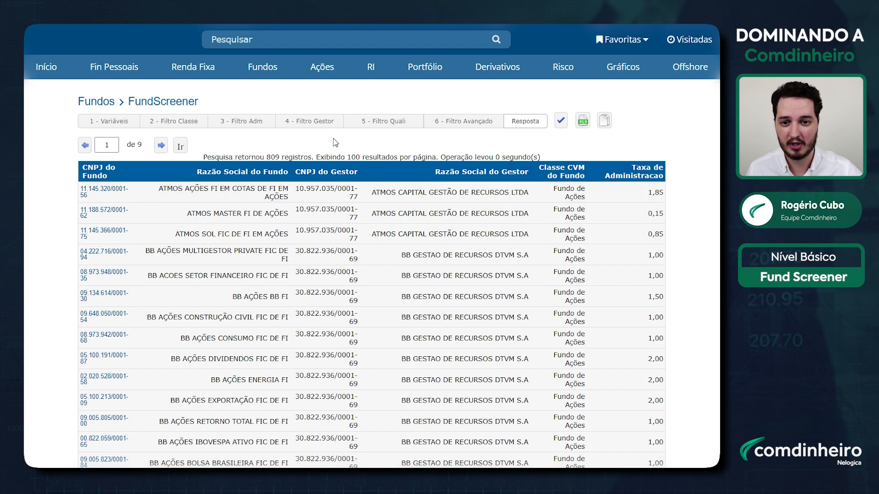
Step: Review the added manager's CNPJ in the manager filter and return to the query results
{"action": "left_click", "coordinate": [320, 121]}
{"action": "left_click_drag", "start_coordinate": [325, 195], "coordinate": [436, 198]}
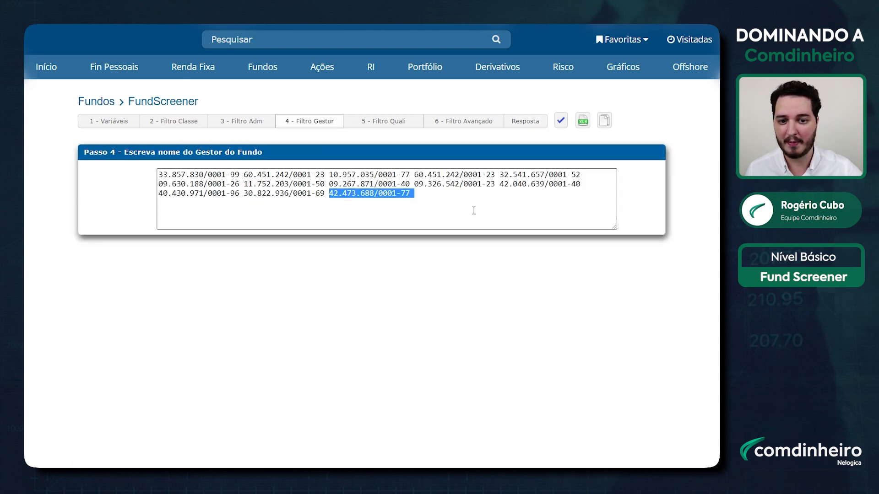
{"action": "left_click", "coordinate": [531, 126]}
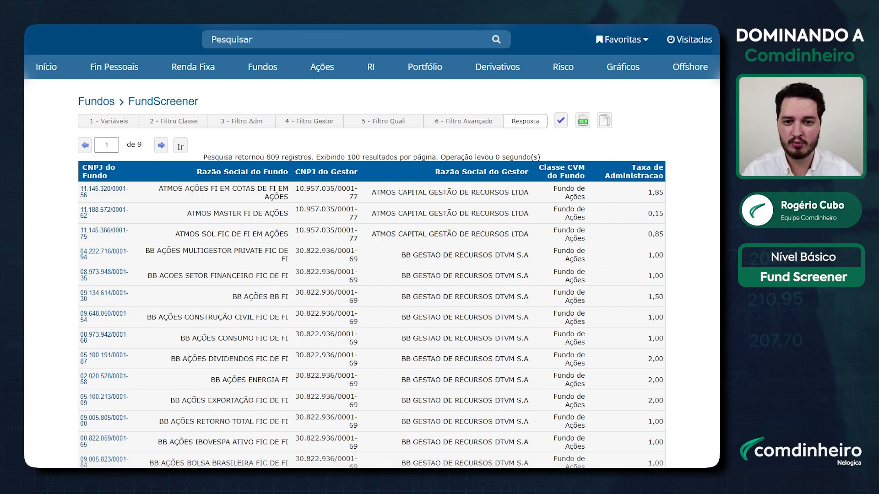
Step: Exclude funds of quotas, funds for qualified investors and exclusive funds in the qualitative filter, and run the query
{"action": "left_click", "coordinate": [388, 125]}
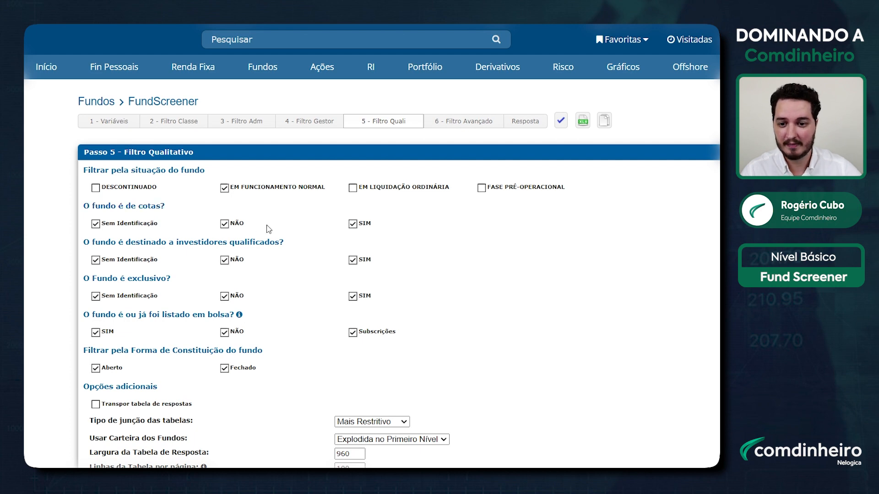
{"action": "left_click", "coordinate": [352, 224]}
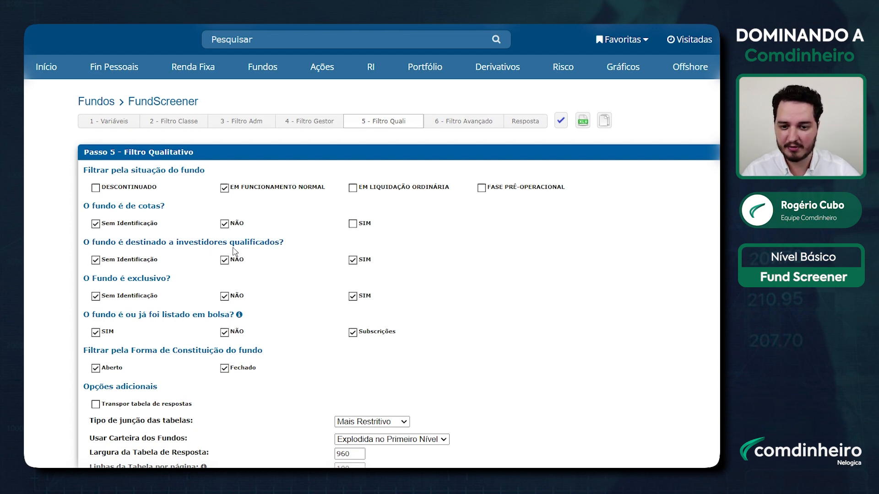
{"action": "left_click", "coordinate": [353, 260]}
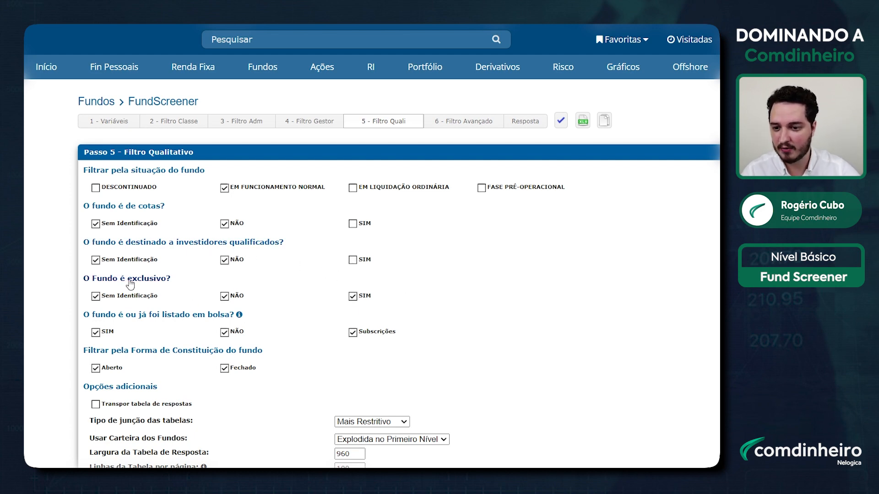
{"action": "left_click", "coordinate": [355, 297]}
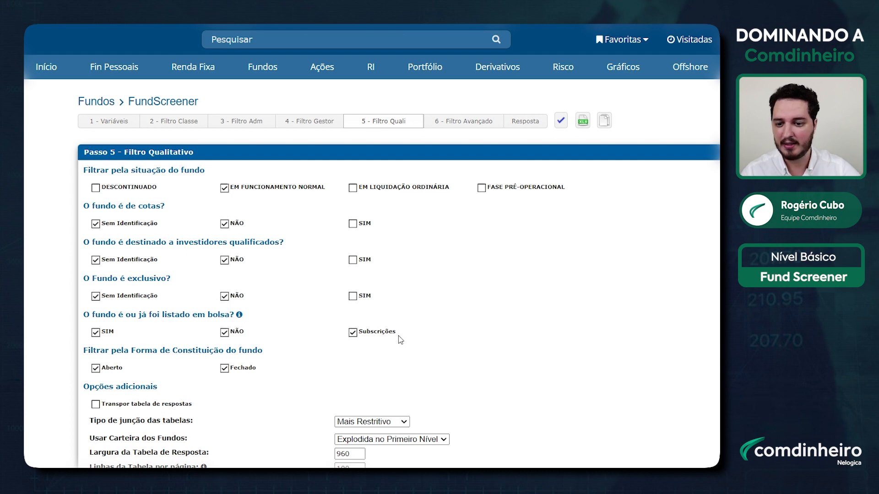
{"action": "scroll", "coordinate": [200, 268], "scroll_direction": "down", "scroll_amount": 2}
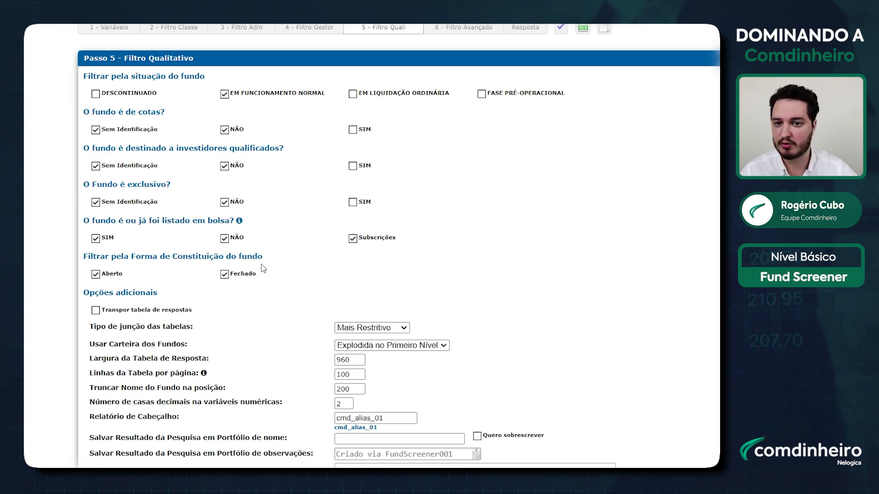
{"action": "scroll", "coordinate": [516, 247], "scroll_direction": "up", "scroll_amount": 3}
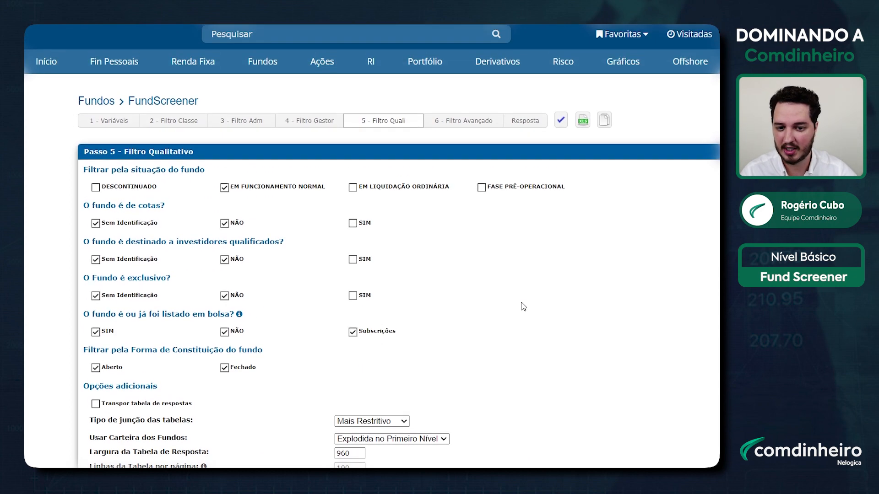
{"action": "left_click", "coordinate": [561, 120]}
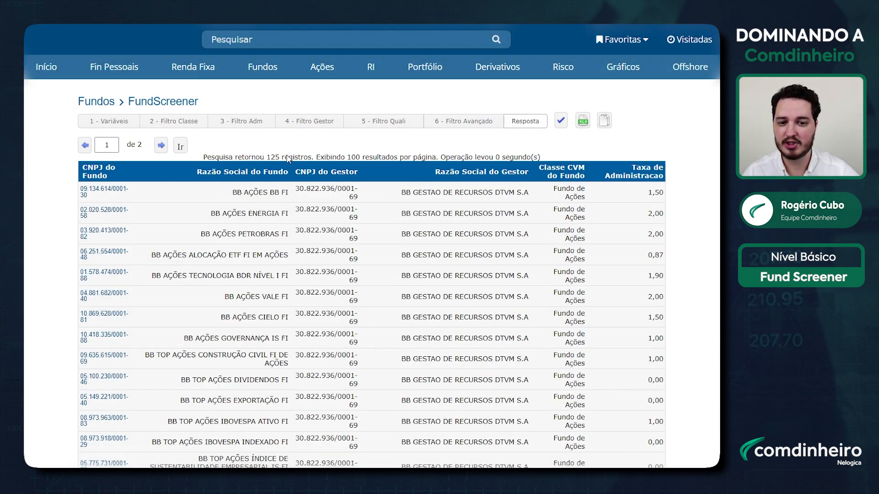
Step: Review the filtered funds, sorting the results by Razão Social do Gestor in ascending and descending order
{"action": "scroll", "coordinate": [369, 207], "scroll_direction": "down", "scroll_amount": 3}
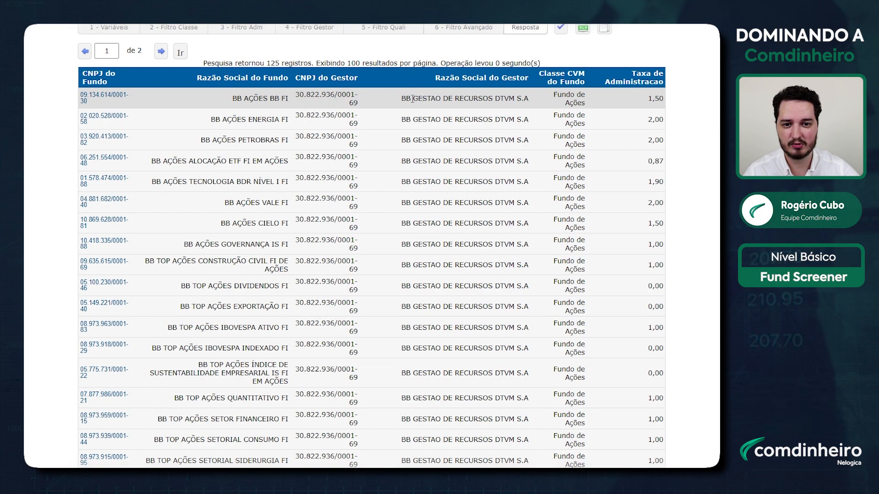
{"action": "scroll", "coordinate": [385, 102], "scroll_direction": "down", "scroll_amount": 9}
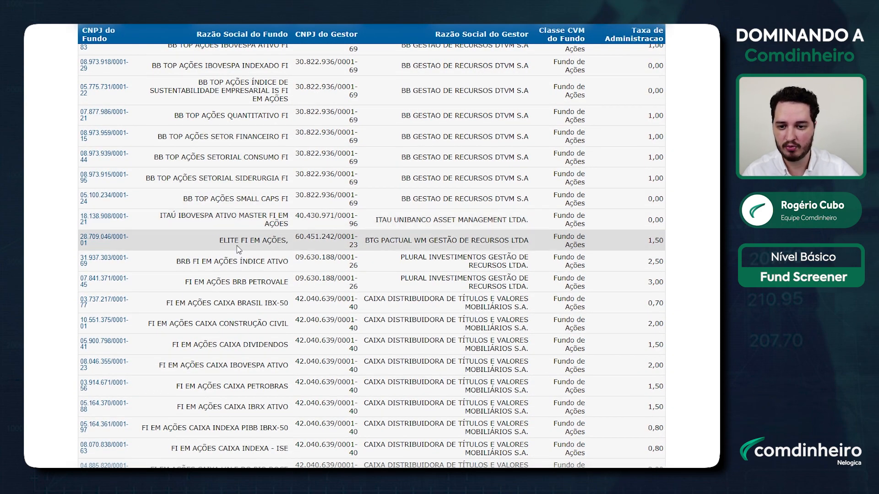
{"action": "scroll", "coordinate": [468, 293], "scroll_direction": "up", "scroll_amount": 12}
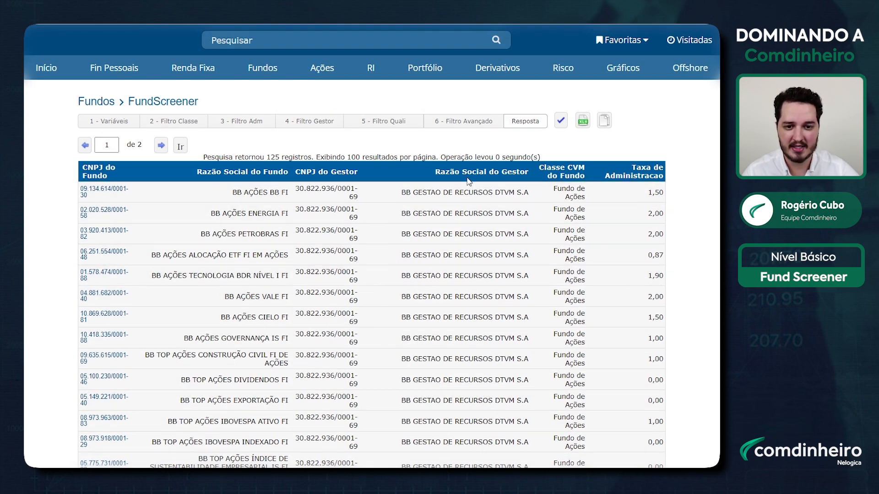
{"action": "left_click", "coordinate": [456, 171]}
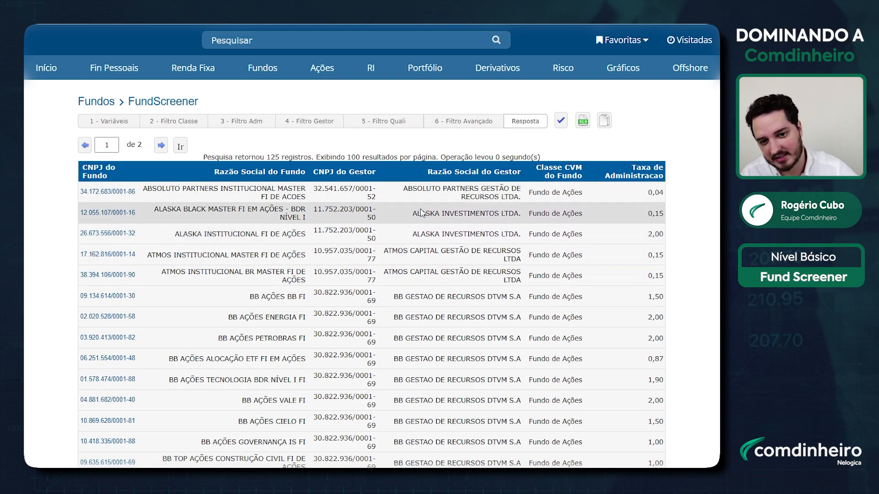
{"action": "scroll", "coordinate": [417, 331], "scroll_direction": "down", "scroll_amount": 2}
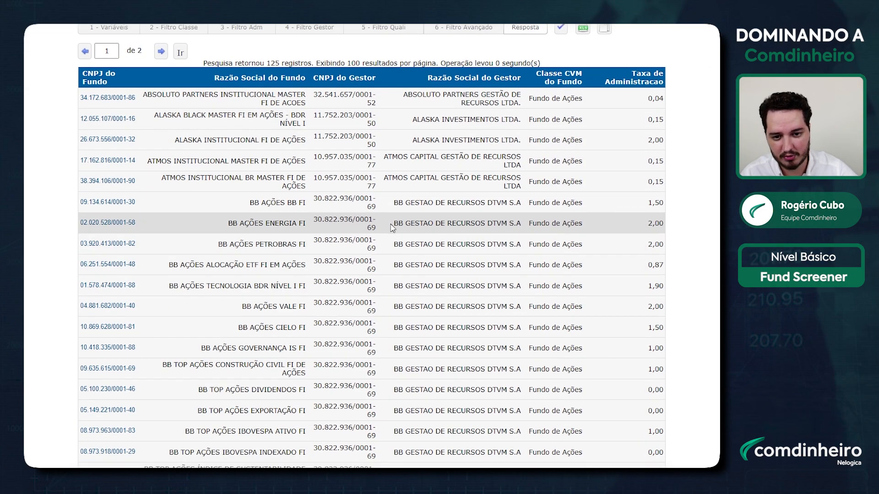
{"action": "scroll", "coordinate": [406, 220], "scroll_direction": "down", "scroll_amount": 15}
{"action": "scroll", "coordinate": [416, 247], "scroll_direction": "up", "scroll_amount": 7}
{"action": "scroll", "coordinate": [417, 247], "scroll_direction": "up", "scroll_amount": 8}
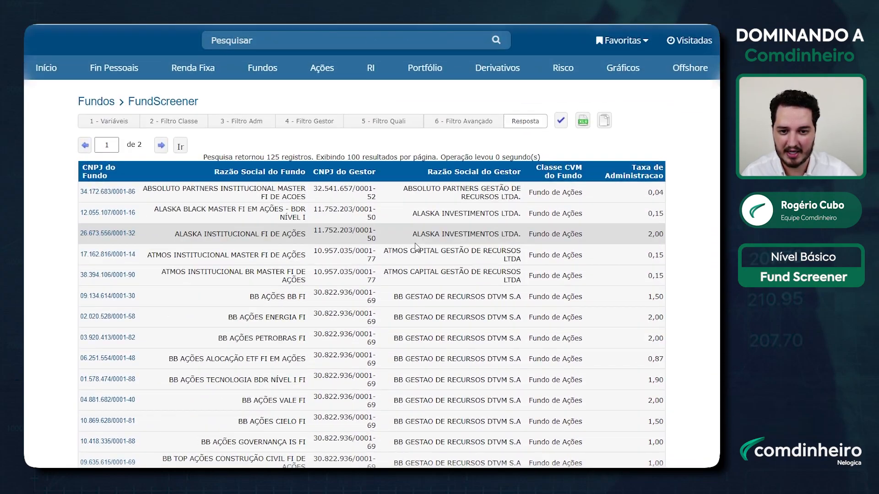
{"action": "left_click", "coordinate": [455, 172]}
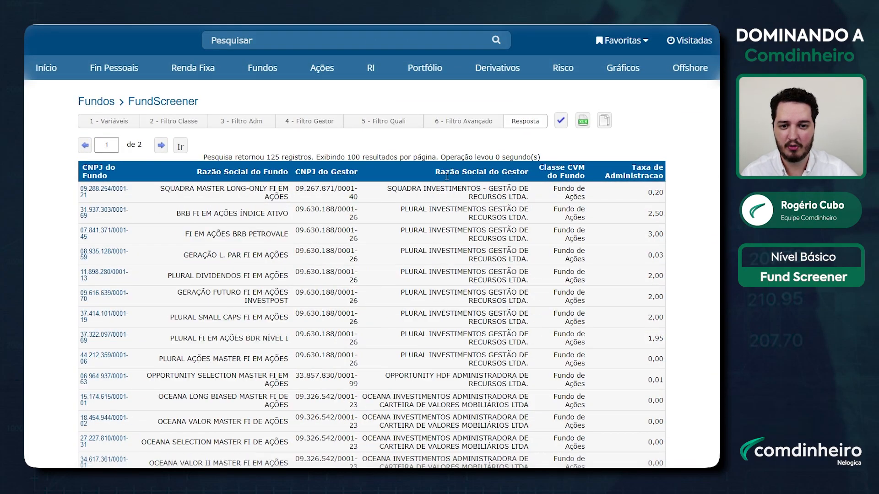
Step: Sort the results by Taxa de Administracao in ascending and descending order, and browse both result pages
{"action": "left_click", "coordinate": [643, 179]}
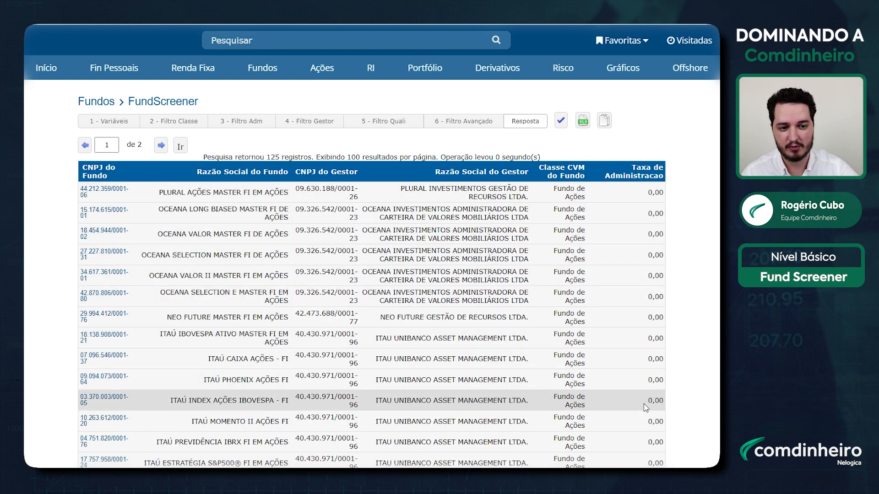
{"action": "left_click", "coordinate": [643, 180]}
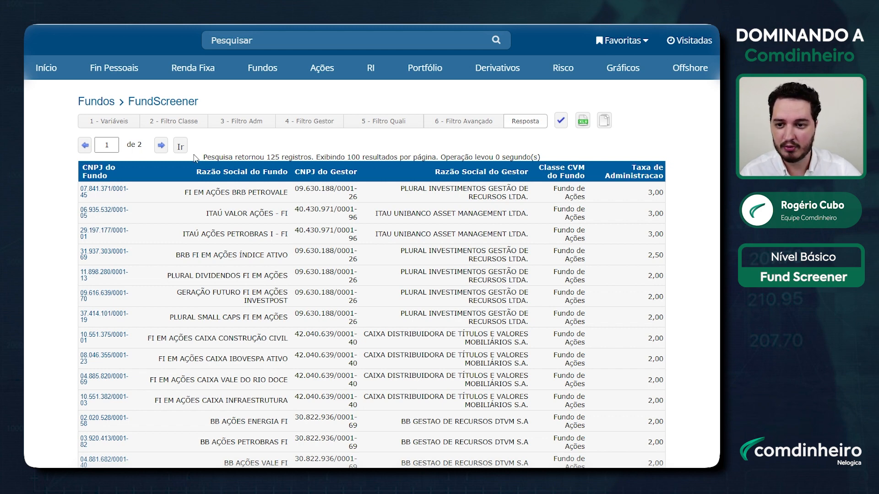
{"action": "left_click", "coordinate": [161, 147]}
{"action": "left_click", "coordinate": [85, 148]}
{"action": "left_click", "coordinate": [161, 145]}
{"action": "left_click", "coordinate": [85, 145]}
Step: Set the table lines per page to 200 in the qualitative filter's additional options and run the query
{"action": "left_click", "coordinate": [364, 124]}
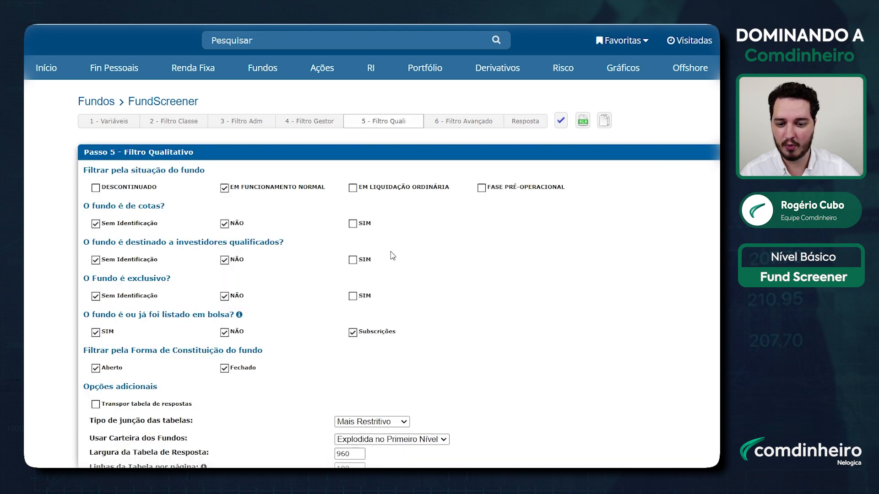
{"action": "scroll", "coordinate": [419, 325], "scroll_direction": "down", "scroll_amount": 2}
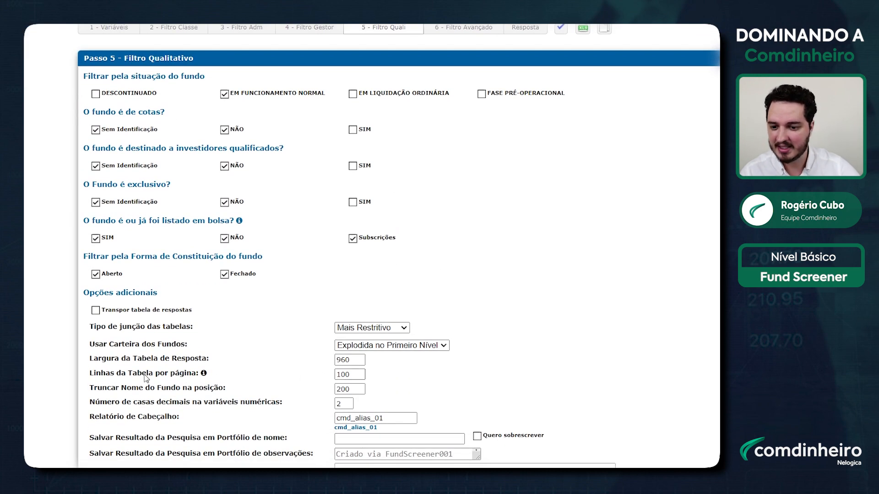
{"action": "double_click", "coordinate": [353, 376]}
{"action": "type", "text": "200"}
{"action": "scroll", "coordinate": [544, 304], "scroll_direction": "up", "scroll_amount": 2}
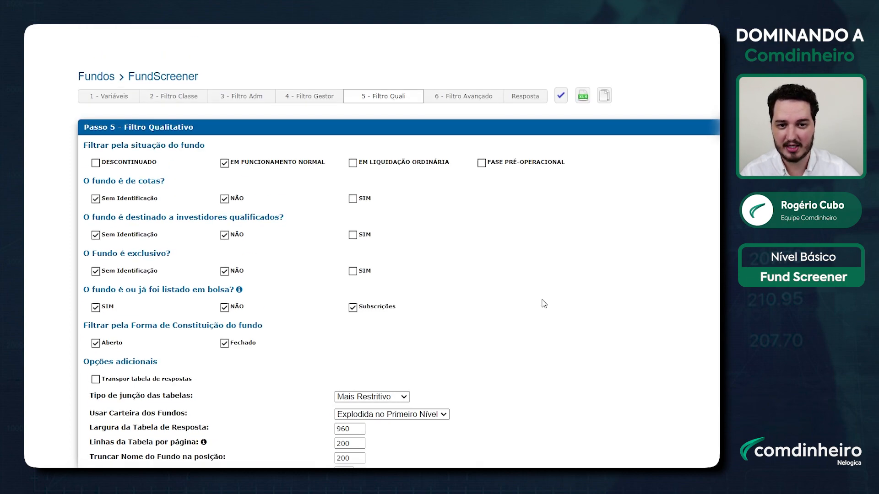
{"action": "scroll", "coordinate": [544, 304], "scroll_direction": "up", "scroll_amount": 1}
{"action": "left_click", "coordinate": [525, 121]}
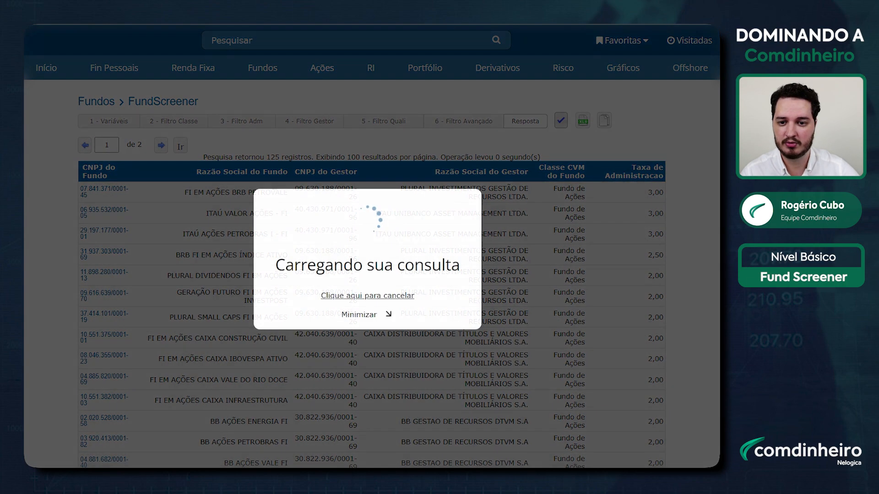
{"action": "scroll", "coordinate": [371, 275], "scroll_direction": "down", "scroll_amount": 20}
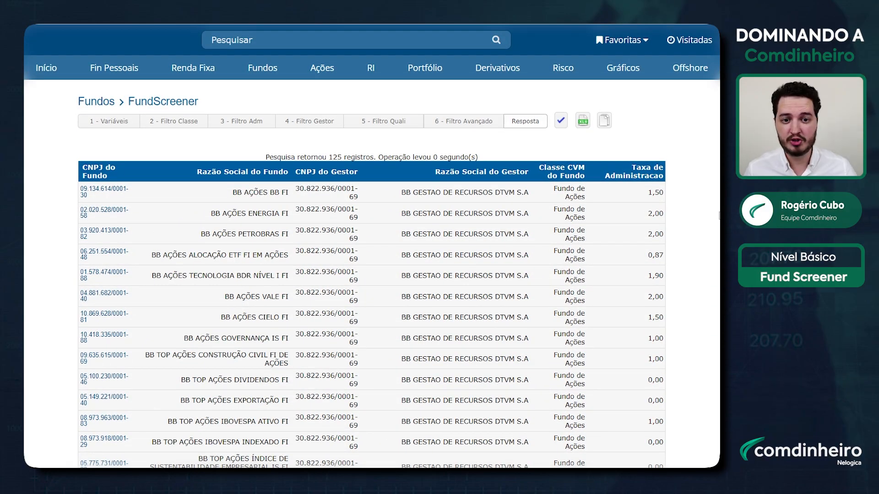
Step: Add a less-than restriction on taxa_administracao in the advanced filter, run the query, and sort the results by administration fee in descending order
{"action": "left_click", "coordinate": [460, 121]}
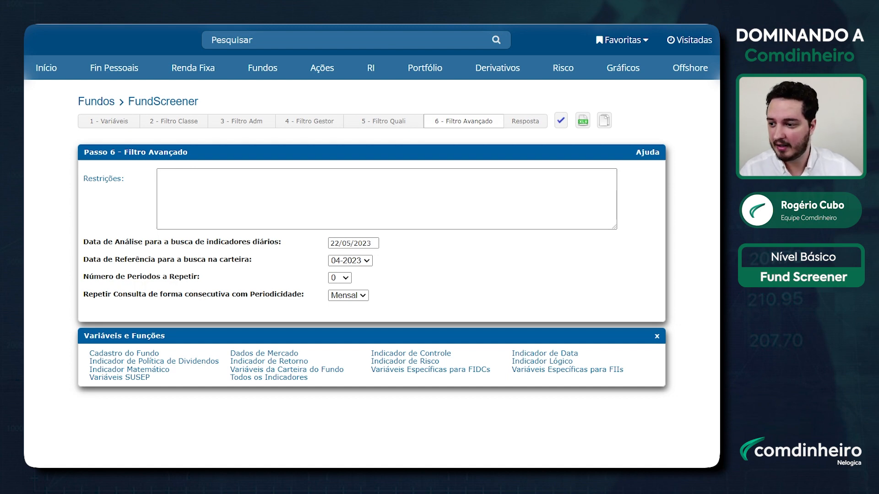
{"action": "left_click", "coordinate": [292, 210]}
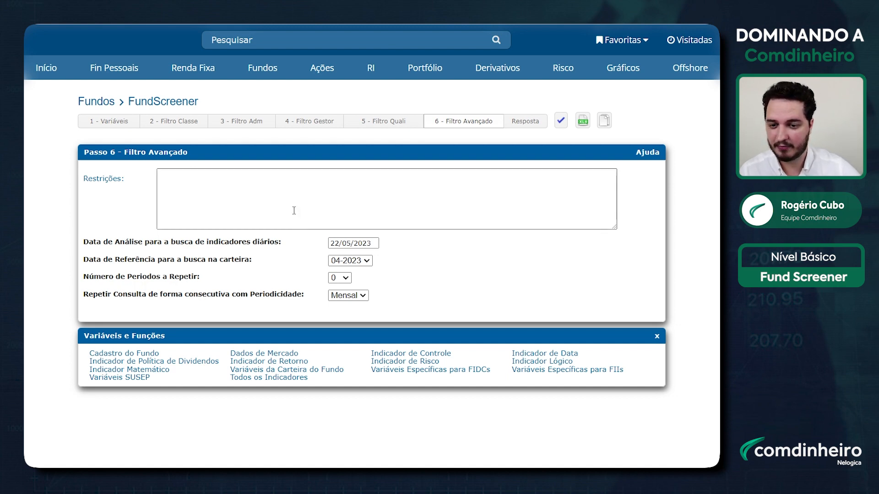
{"action": "type", "text": "TAXA"}
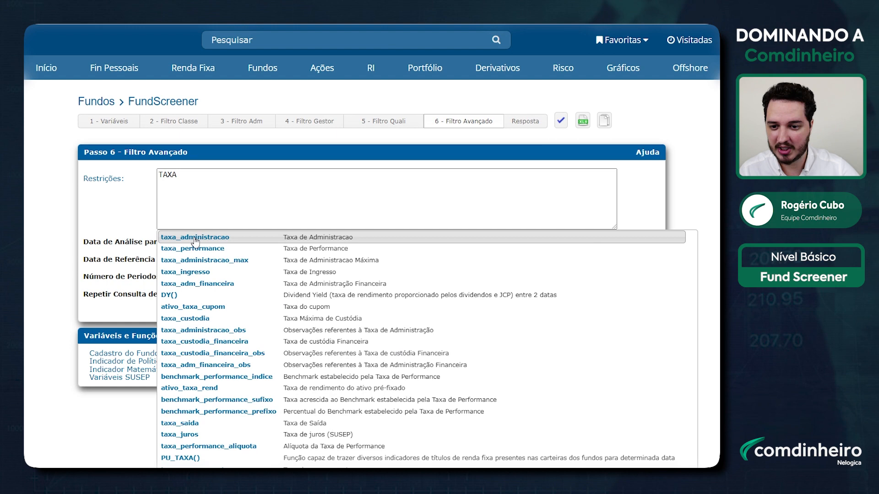
{"action": "left_click", "coordinate": [220, 238]}
{"action": "key", "text": "Caps_Lock"}
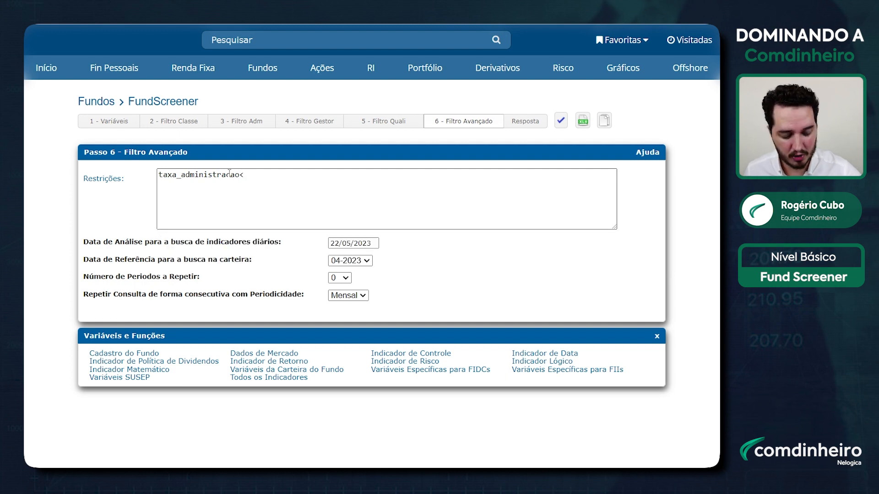
{"action": "left_click", "coordinate": [559, 121]}
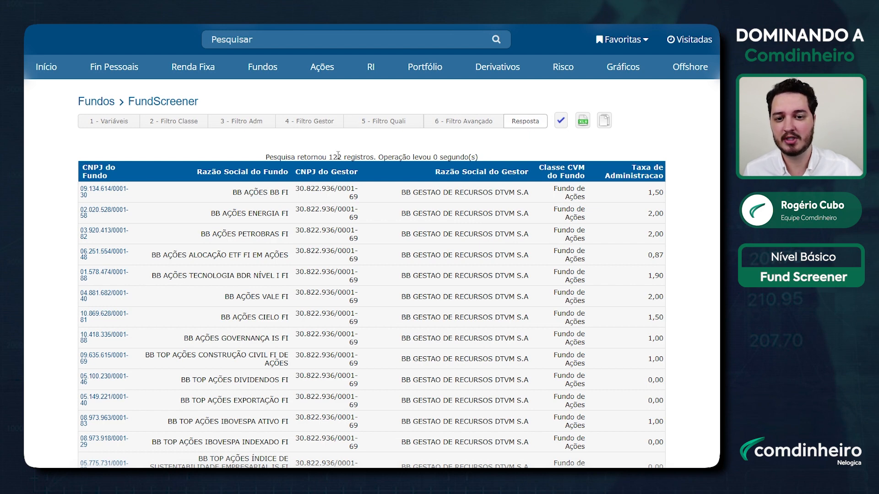
{"action": "left_click", "coordinate": [643, 170]}
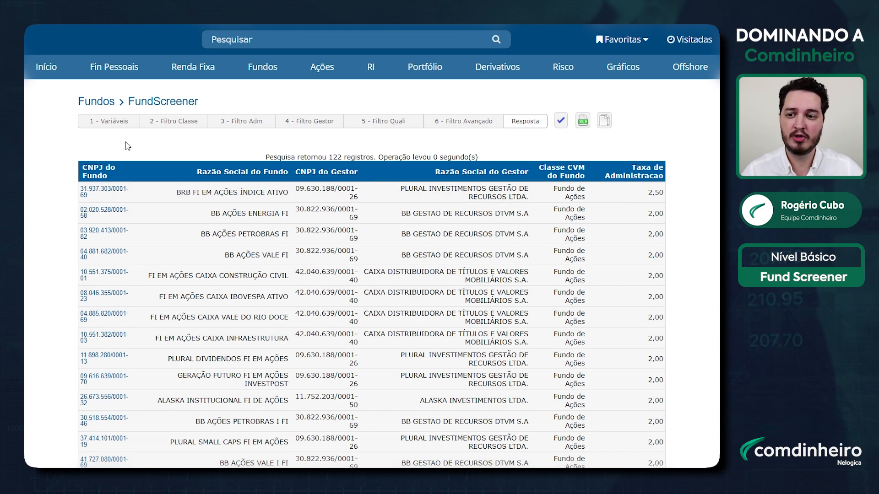
Step: Add the patrimonio variable to the result columns, run the query, and sort the funds by Patrimônio in descending order
{"action": "left_click", "coordinate": [115, 123]}
{"action": "type", "text": "patrimonio"}
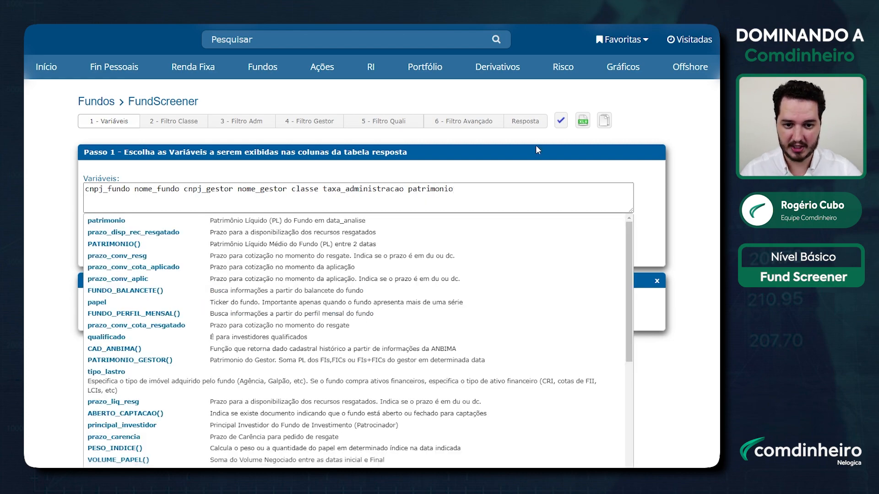
{"action": "left_click", "coordinate": [561, 120]}
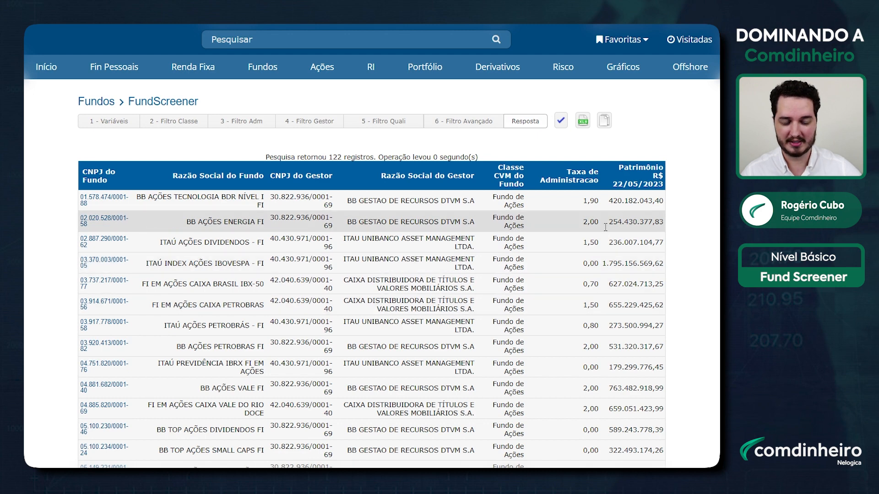
{"action": "left_click", "coordinate": [657, 176]}
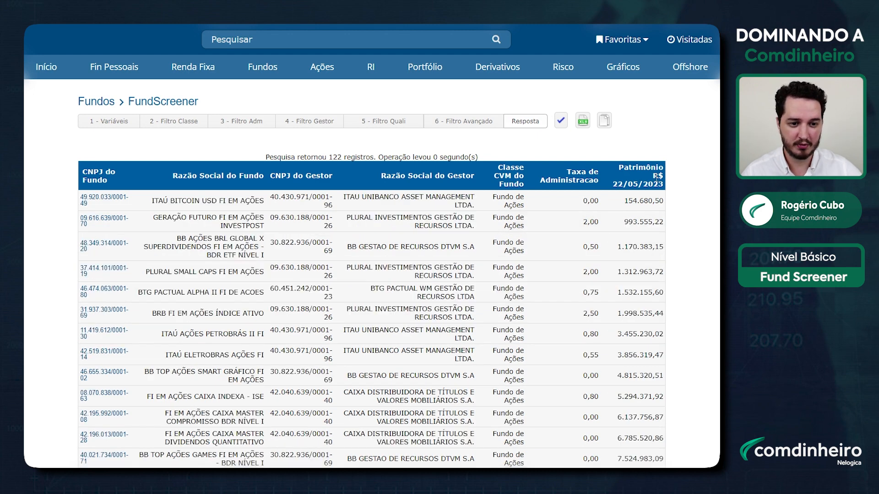
{"action": "left_click", "coordinate": [657, 177]}
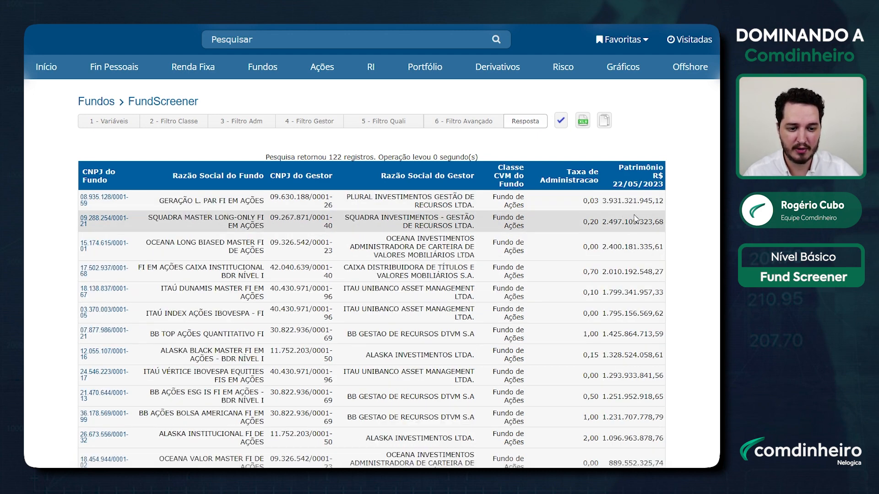
{"action": "scroll", "coordinate": [677, 226], "scroll_direction": "down", "scroll_amount": 2}
{"action": "scroll", "coordinate": [683, 221], "scroll_direction": "up", "scroll_amount": 2}
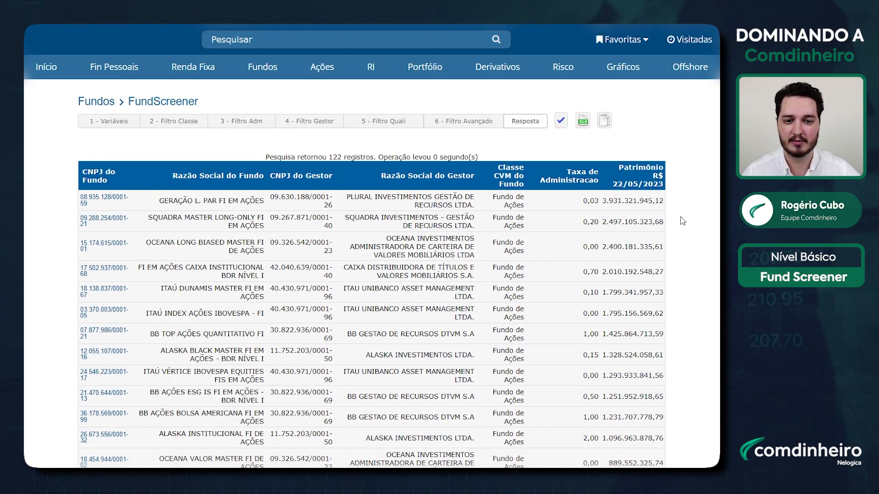
{"action": "left_click", "coordinate": [464, 122]}
{"action": "type", "text": "p"}
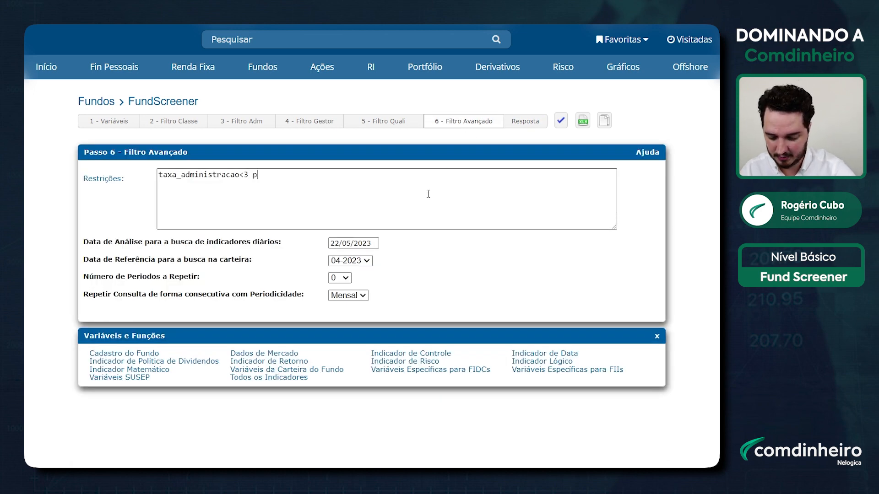
{"action": "type", "text": "atrimonio>"}
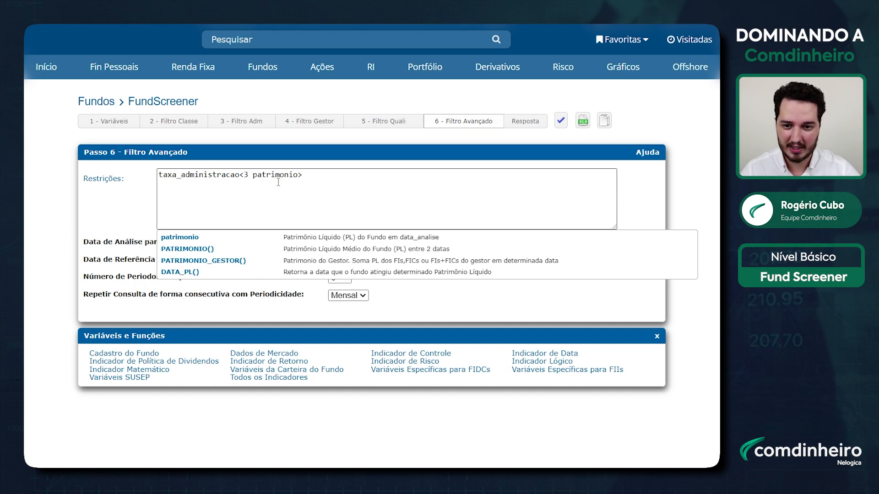
{"action": "type", "text": "1000000000"}
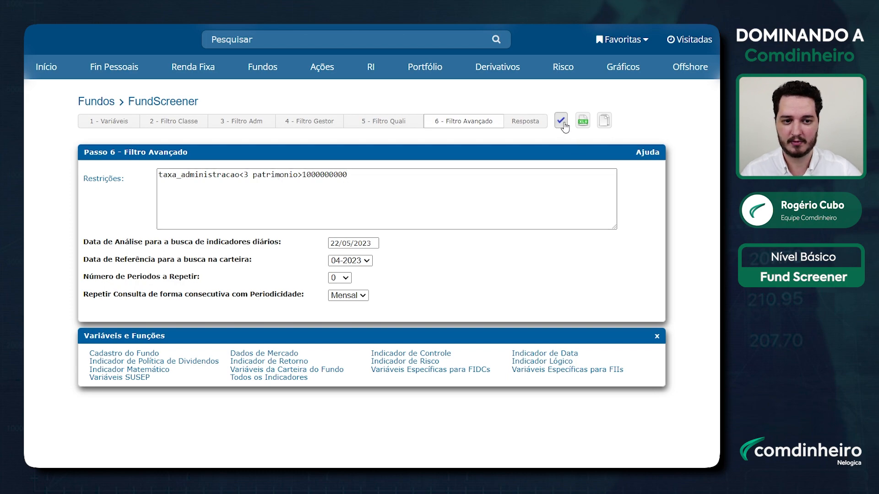
{"action": "left_click", "coordinate": [561, 120]}
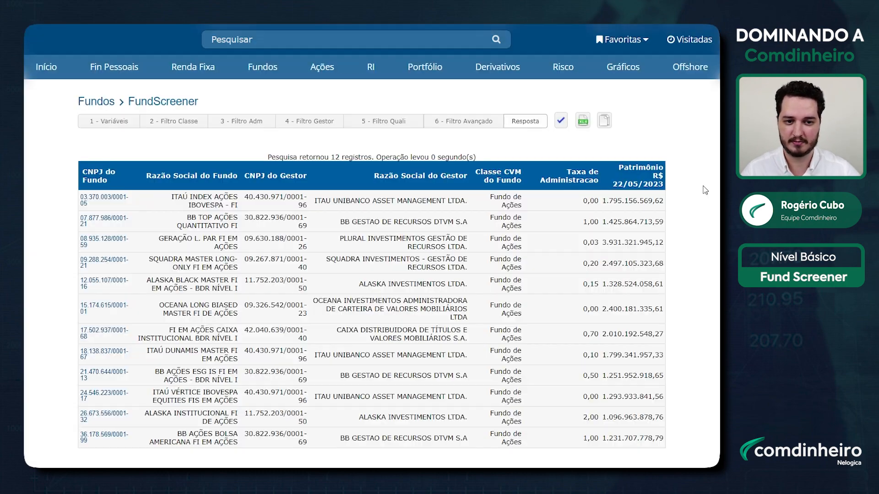
{"action": "left_click", "coordinate": [652, 178]}
{"action": "left_click", "coordinate": [651, 178]}
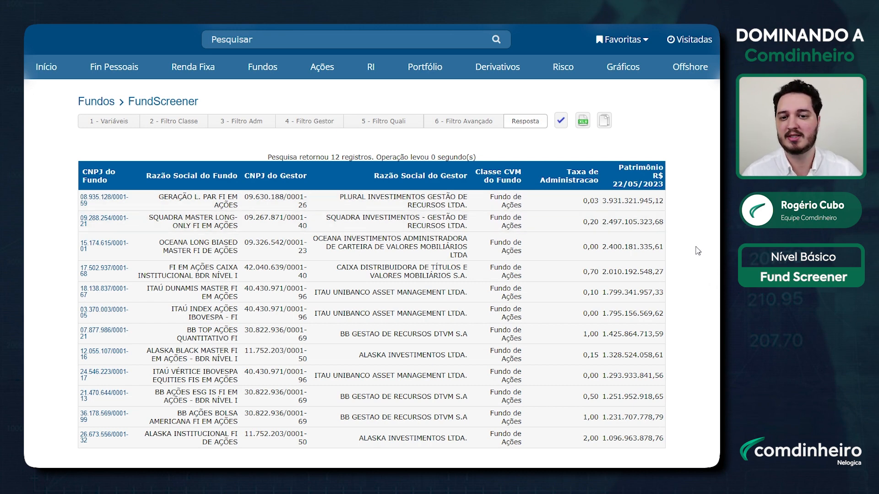
Step: Review the manager filter and the fund class filter, and return to the query results
{"action": "left_click", "coordinate": [338, 126]}
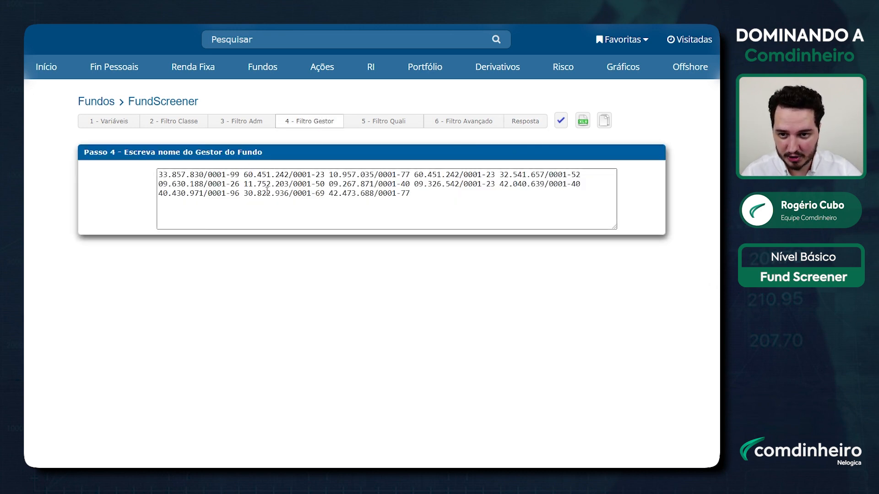
{"action": "left_click", "coordinate": [196, 122]}
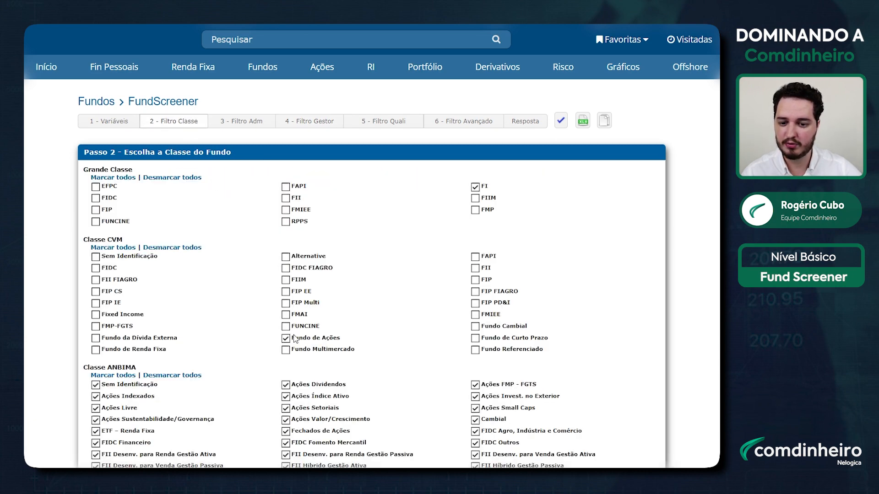
{"action": "left_click", "coordinate": [525, 122]}
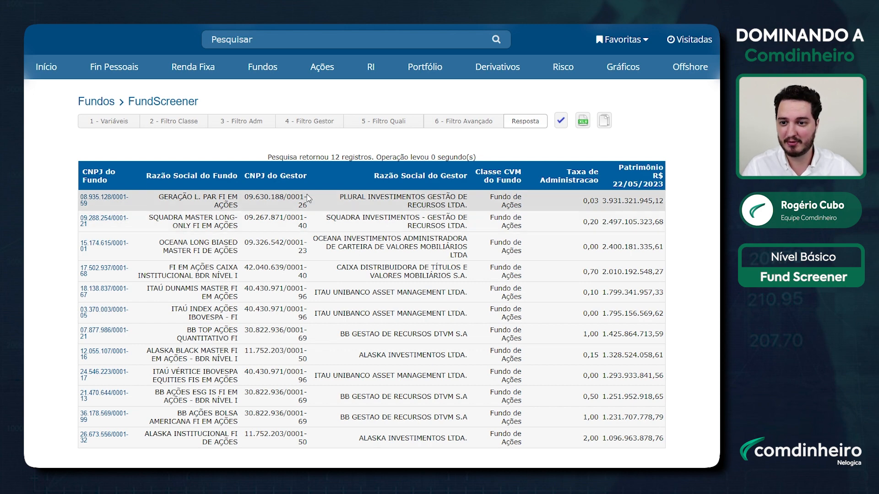
Step: Add the 12-month return variable ret_12m to the result columns and rerun the query, sorting by Patrimônio in descending order
{"action": "left_click", "coordinate": [110, 122]}
{"action": "type", "text": "ret_12m"}
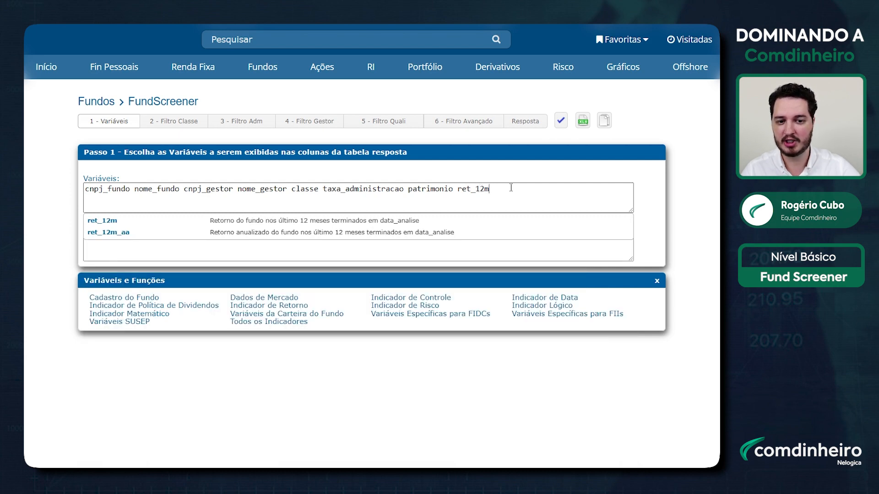
{"action": "left_click", "coordinate": [560, 120]}
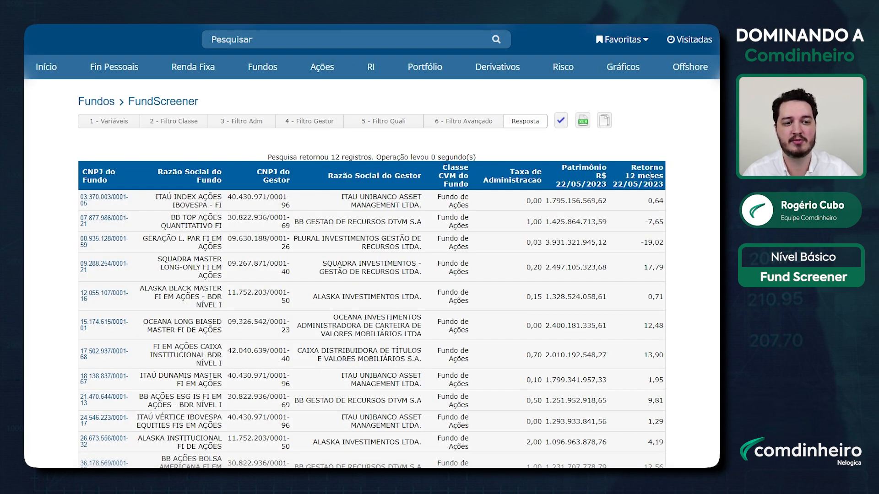
{"action": "left_click", "coordinate": [606, 177]}
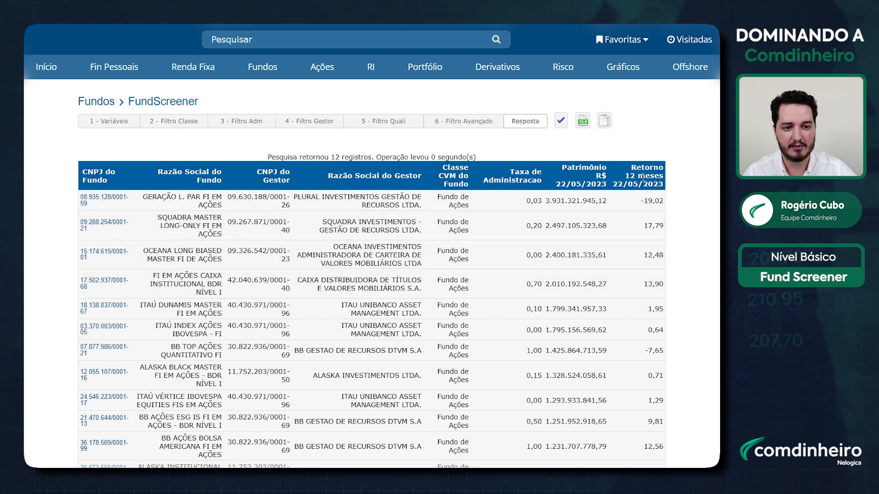
Step: Add the Ibovespa 12-month return variable ret_ibov_12m to the result columns, run the query, and review the resulting table
{"action": "left_click", "coordinate": [108, 121]}
{"action": "type", "text": "ret_12m ret"}
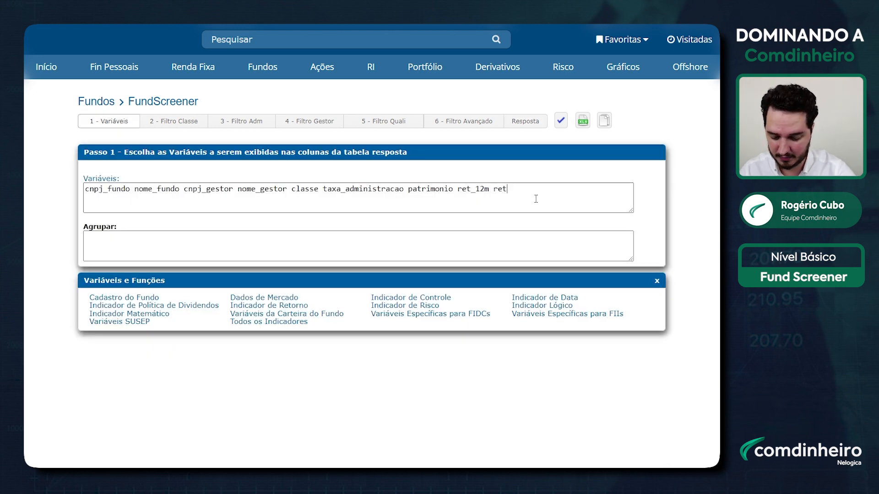
{"action": "type", "text": "_ibob"}
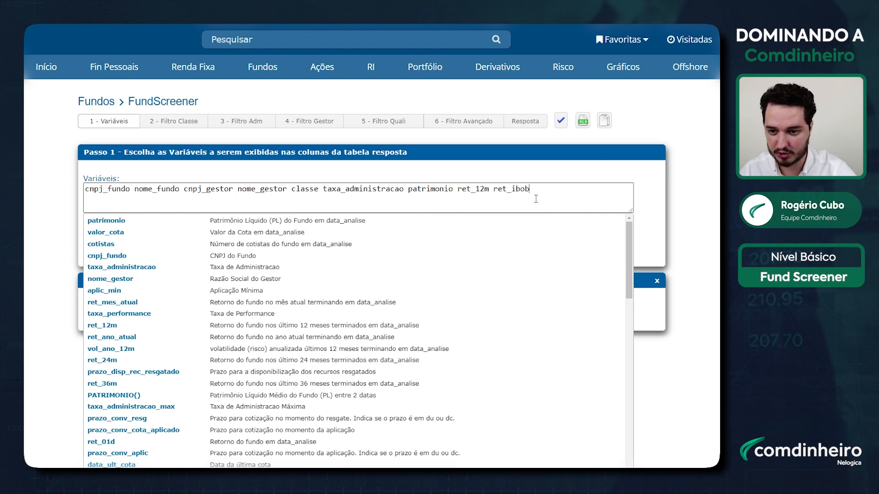
{"action": "key", "text": "BackSpace"}
{"action": "type", "text": "v"}
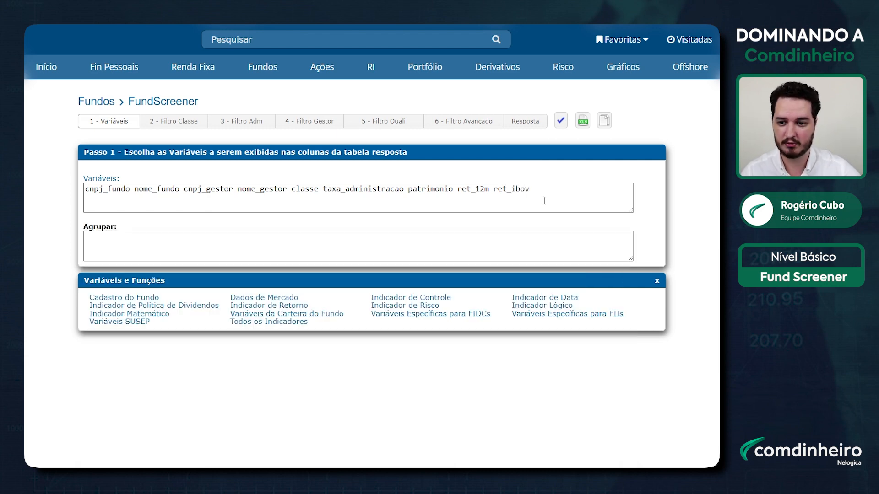
{"action": "type", "text": "_"}
{"action": "left_click", "coordinate": [133, 223]}
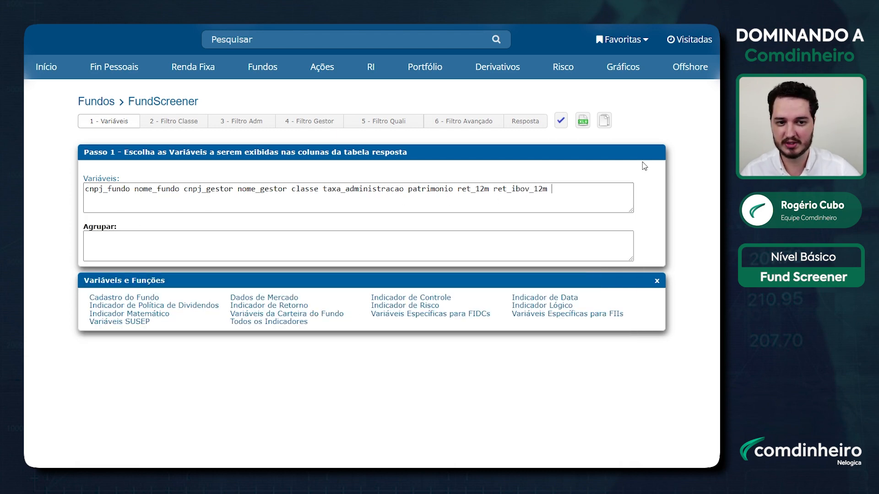
{"action": "left_click", "coordinate": [560, 121]}
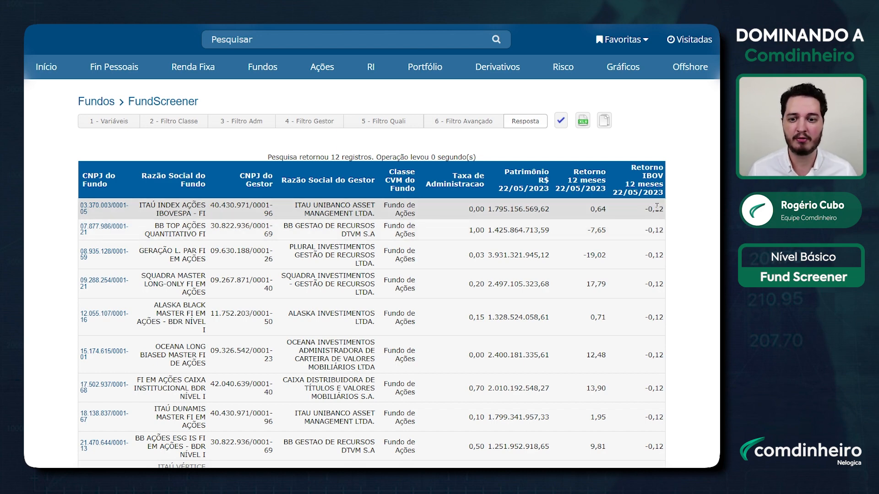
{"action": "scroll", "coordinate": [371, 274], "scroll_direction": "down", "scroll_amount": 3}
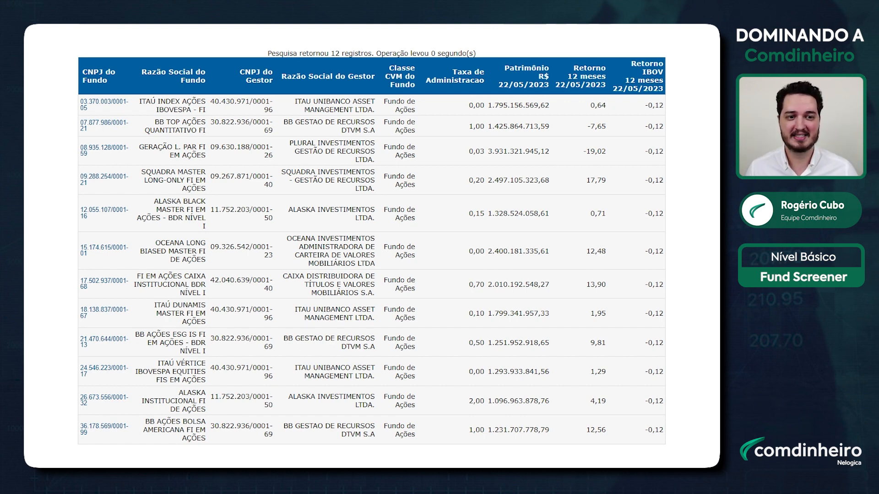
{"action": "scroll", "coordinate": [144, 167], "scroll_direction": "up", "scroll_amount": 3}
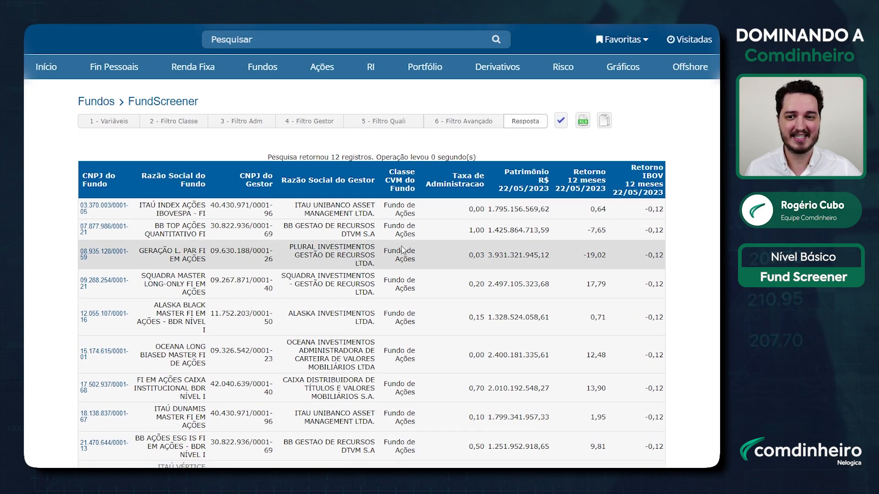
Step: Add the calculated column ret_12m-ret_ibov_12m to the variables and run the query
{"action": "left_click", "coordinate": [108, 121]}
{"action": "double_click", "coordinate": [461, 189]}
{"action": "key", "text": "ctrl+c"}
{"action": "left_click", "coordinate": [583, 196]}
{"action": "key", "text": "ctrl+v"}
{"action": "type", "text": "-"}
{"action": "left_click_drag", "start_coordinate": [493, 189], "coordinate": [550, 189]}
{"action": "key", "text": "ctrl+c"}
{"action": "left_click", "coordinate": [607, 191]}
{"action": "key", "text": "ctrl+v"}
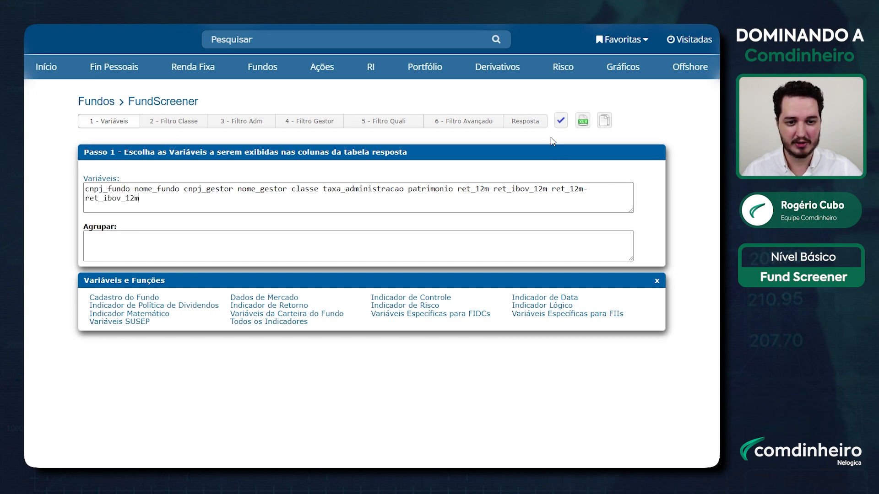
{"action": "left_click", "coordinate": [561, 121]}
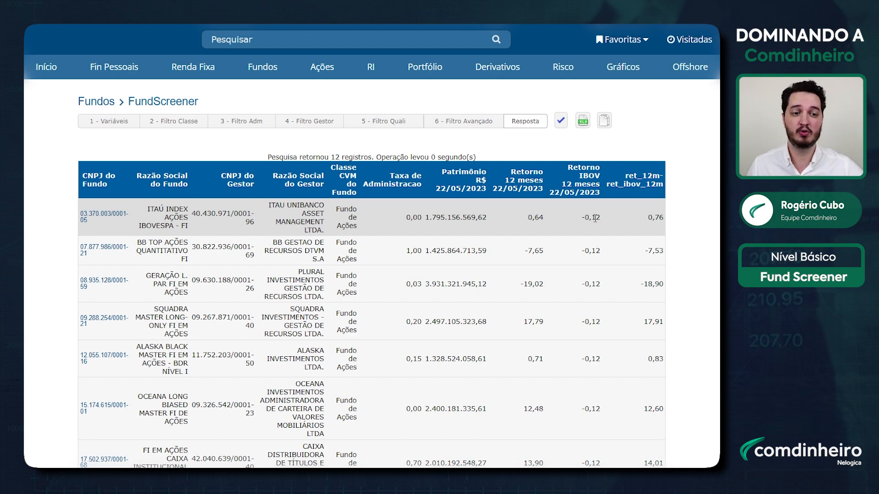
Step: Sort the results by the ret_12m-ret_ibov_12m column in descending order and examine the top fund's excess return
{"action": "left_click", "coordinate": [663, 195]}
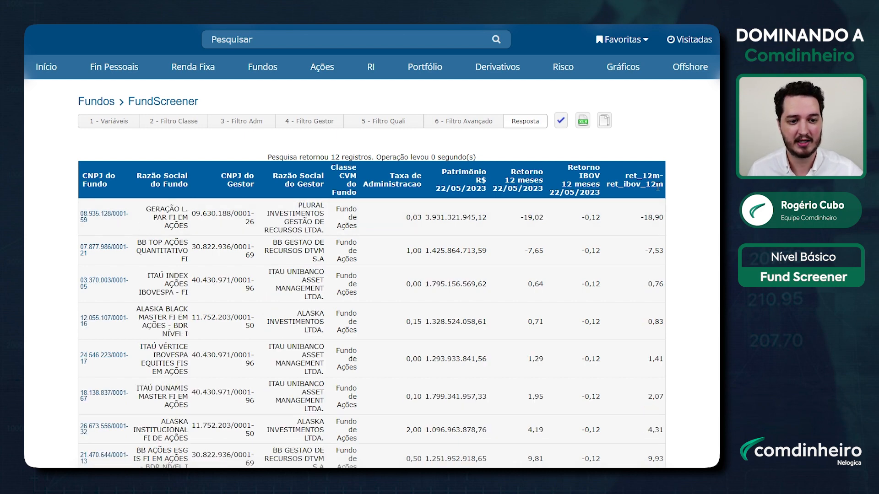
{"action": "left_click", "coordinate": [657, 186]}
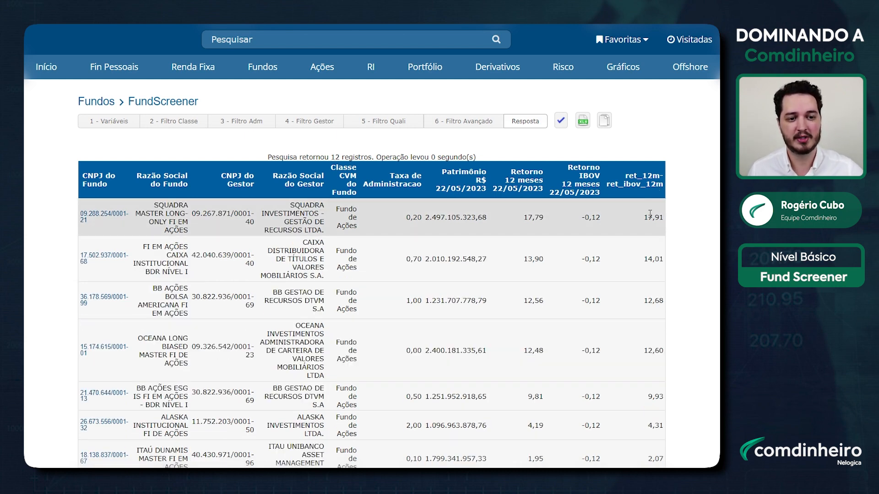
{"action": "left_click_drag", "start_coordinate": [644, 218], "coordinate": [666, 218]}
{"action": "left_click", "coordinate": [676, 242]}
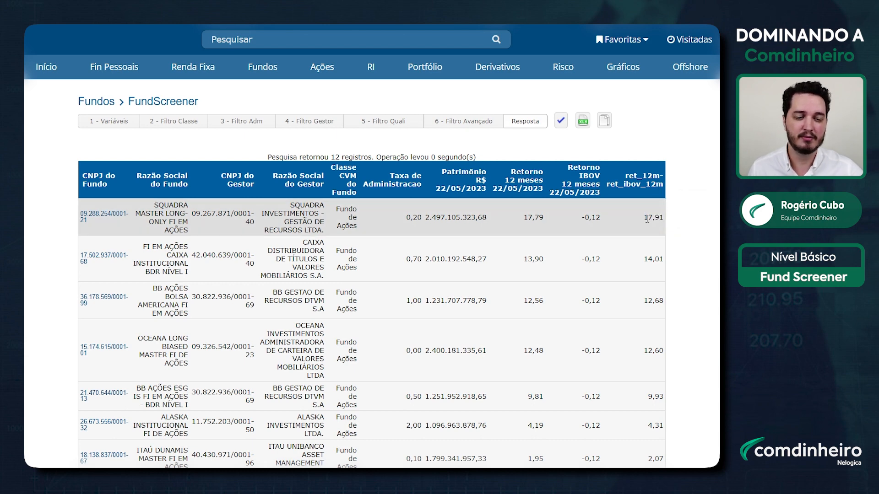